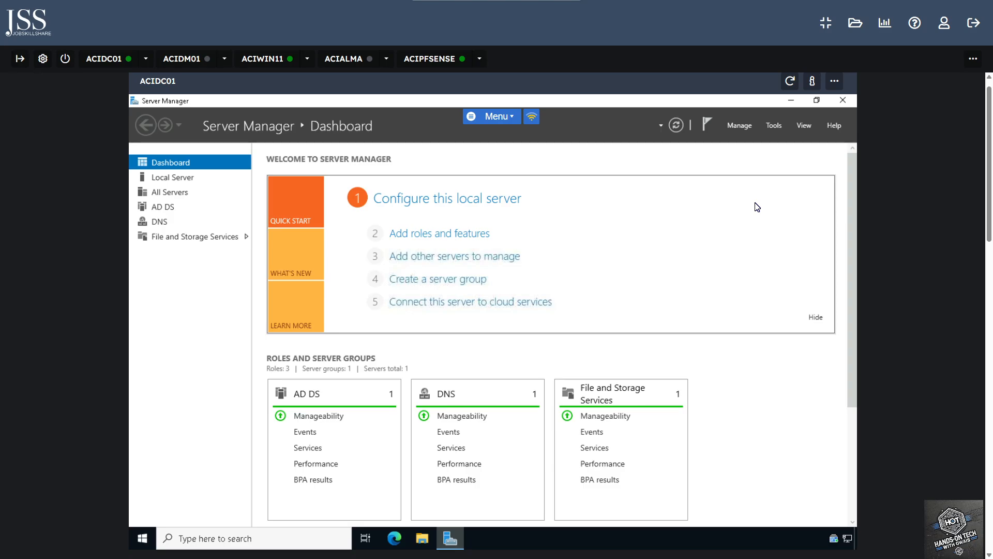
# Open the Tools menu in Server Manager to reach Group Policy Management
pyautogui.click(770, 125)
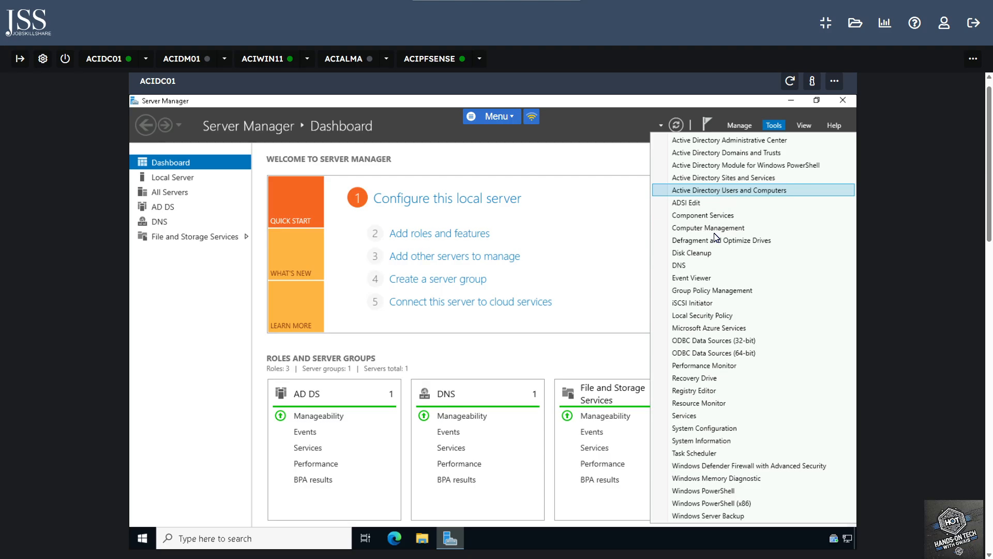
# Launch Group Policy Management and expand the aciplab.com forest and its Domains node
pyautogui.click(731, 294)
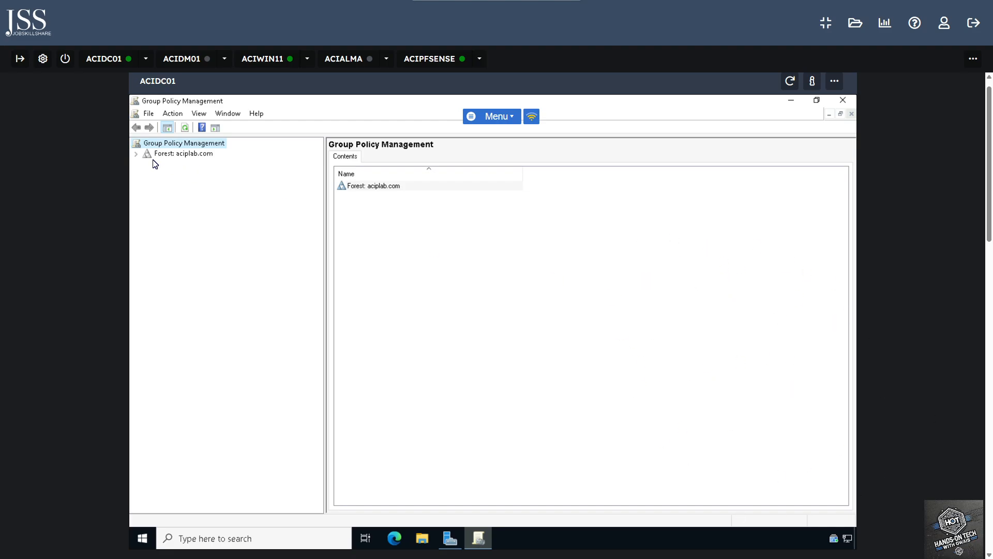
pyautogui.click(136, 154)
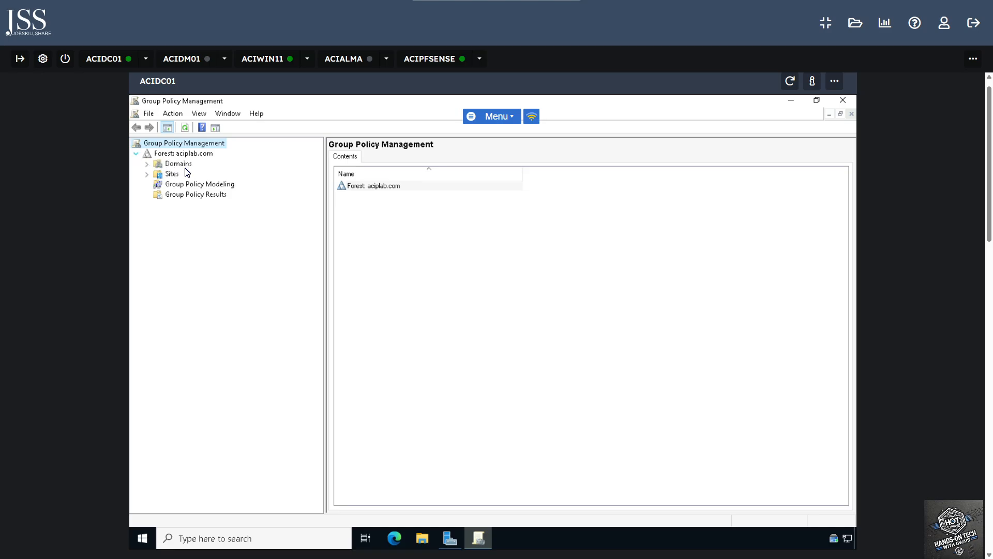
pyautogui.click(147, 163)
# Select aciplab.com, show the ACIDC01 domain controller details, and expand the domain node
pyautogui.click(191, 174)
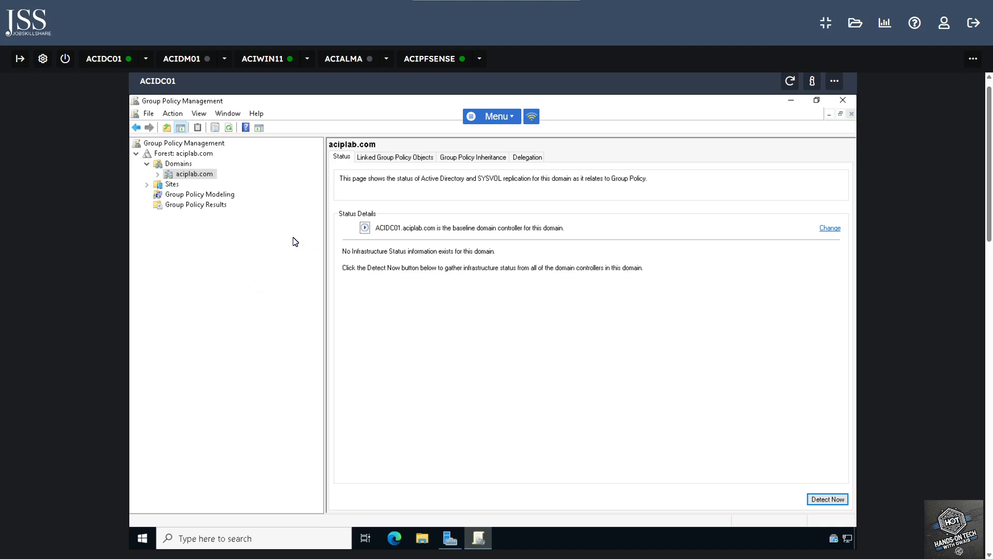
pyautogui.click(403, 355)
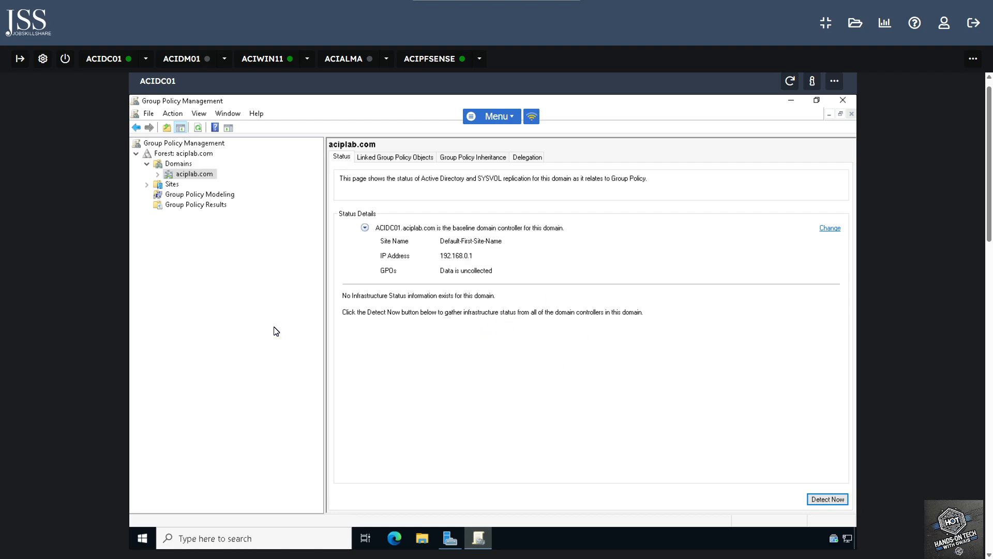
pyautogui.click(158, 174)
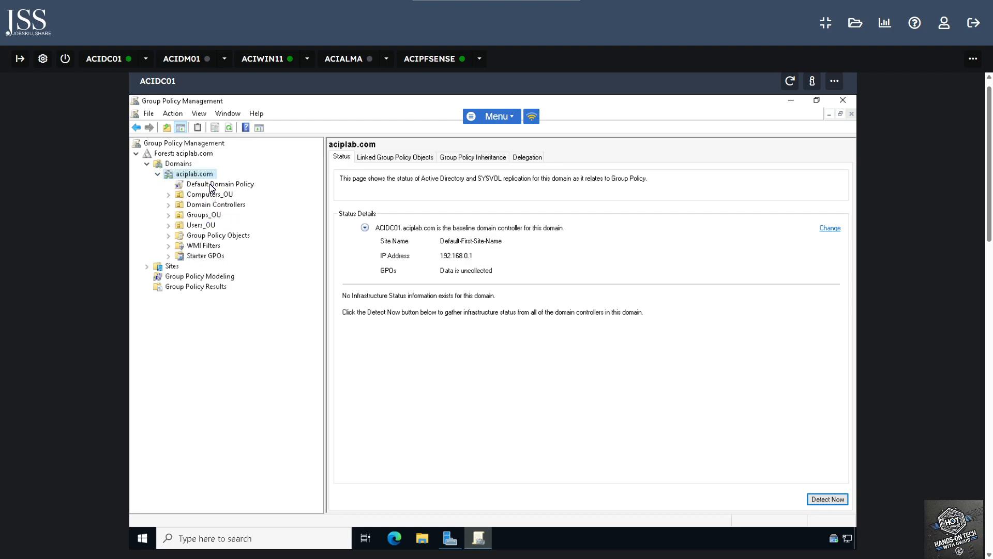
# Select the Default Domain Policy link, dismiss the warning, and disable the link
pyautogui.click(237, 187)
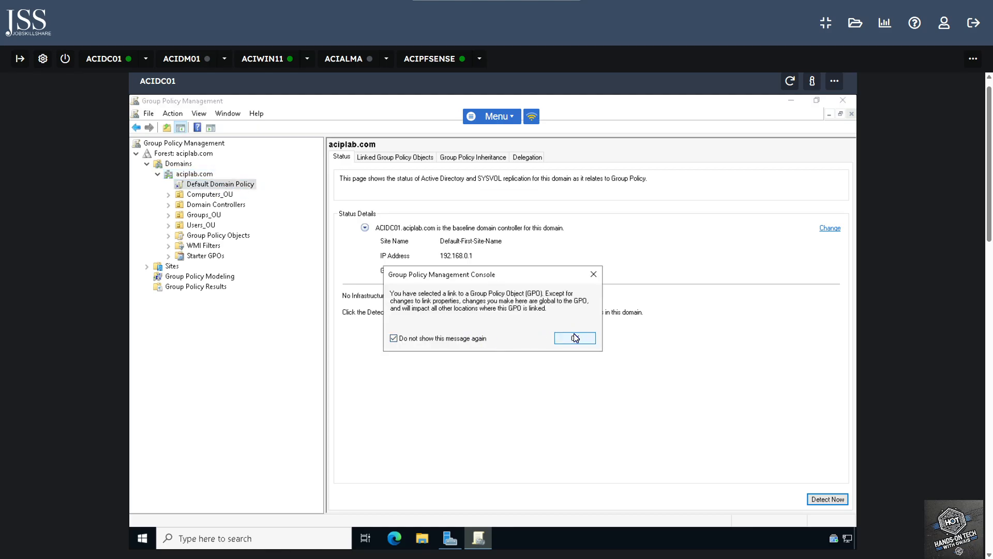
pyautogui.click(575, 338)
pyautogui.rightClick(231, 188)
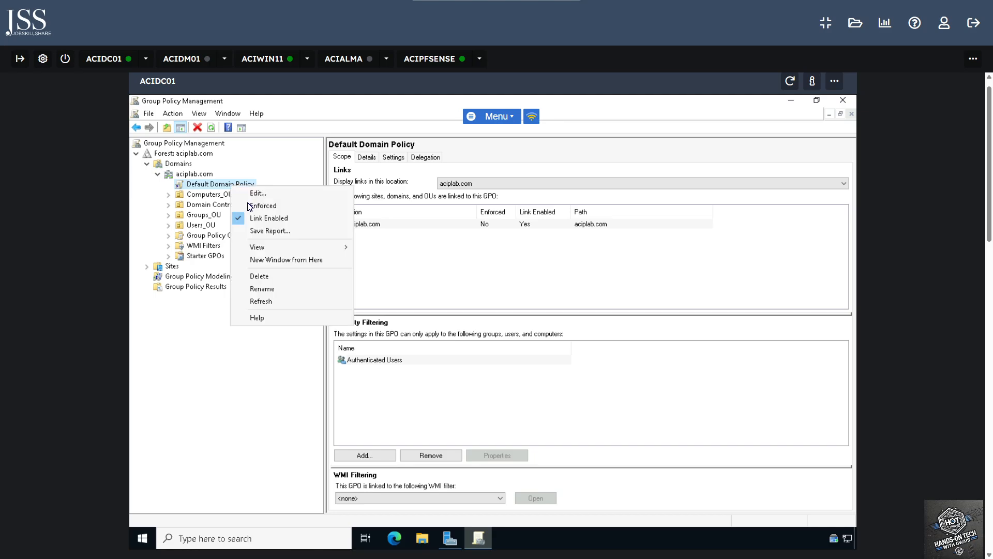
pyautogui.click(257, 218)
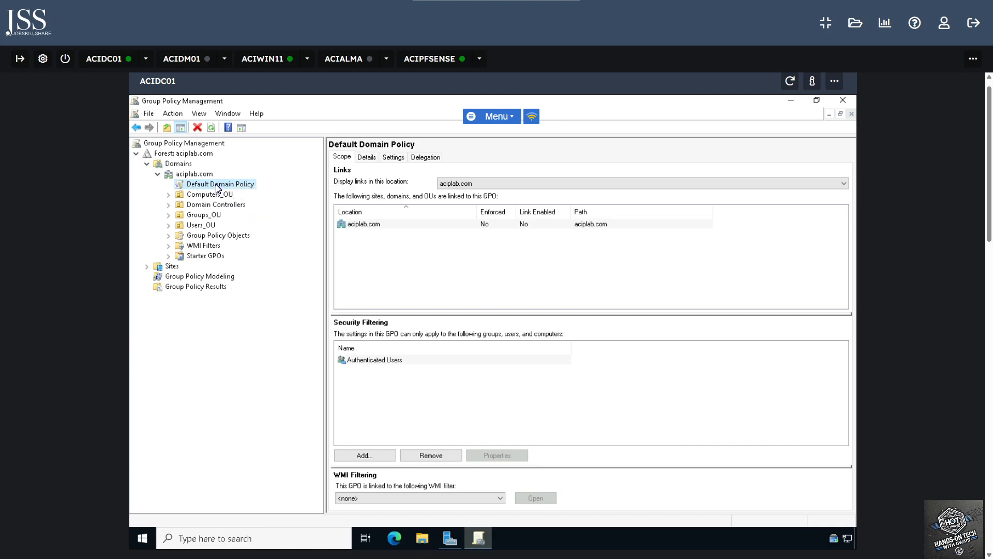
# Delete the Default Domain Policy link from aciplab.com, keeping the GPO under Group Policy Objects
pyautogui.click(169, 236)
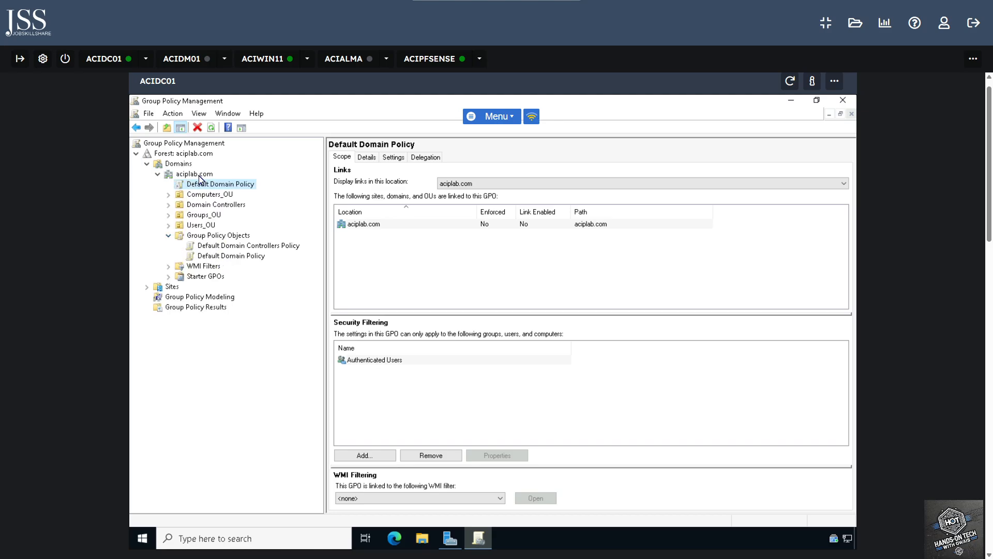
pyautogui.rightClick(212, 189)
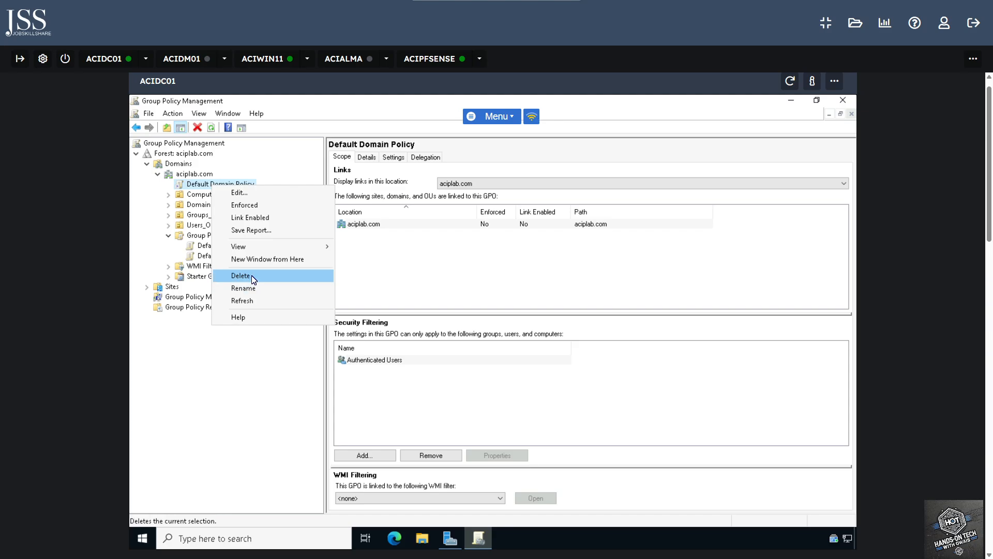
pyautogui.click(281, 285)
pyautogui.click(491, 341)
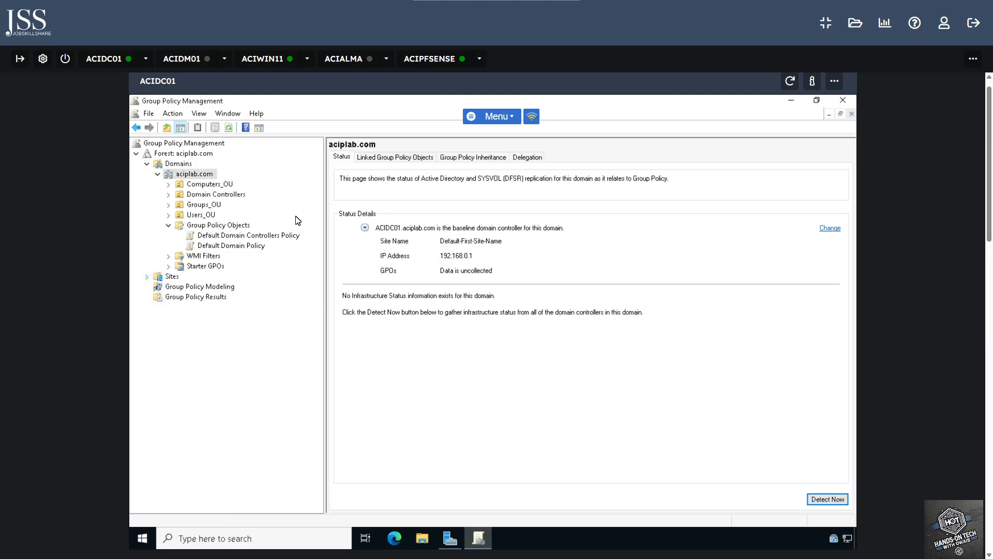
# List the domain's GPOs, then open and cancel the New GPO dialog
pyautogui.click(219, 226)
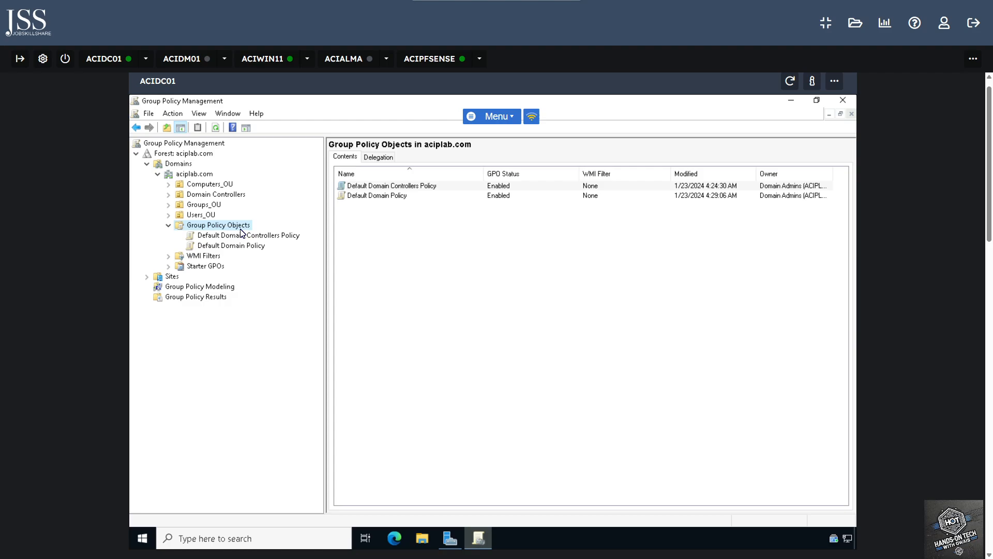
pyautogui.rightClick(241, 231)
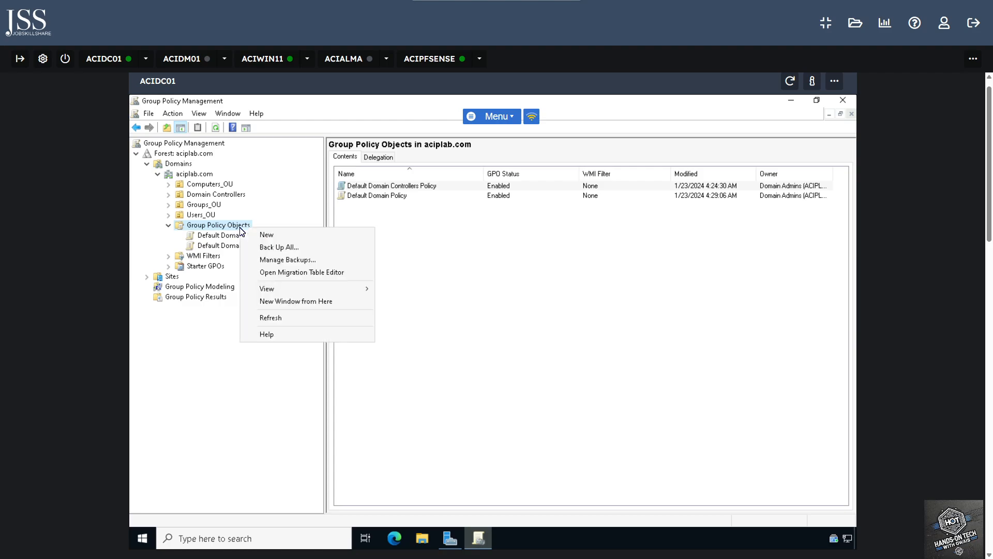
pyautogui.click(267, 235)
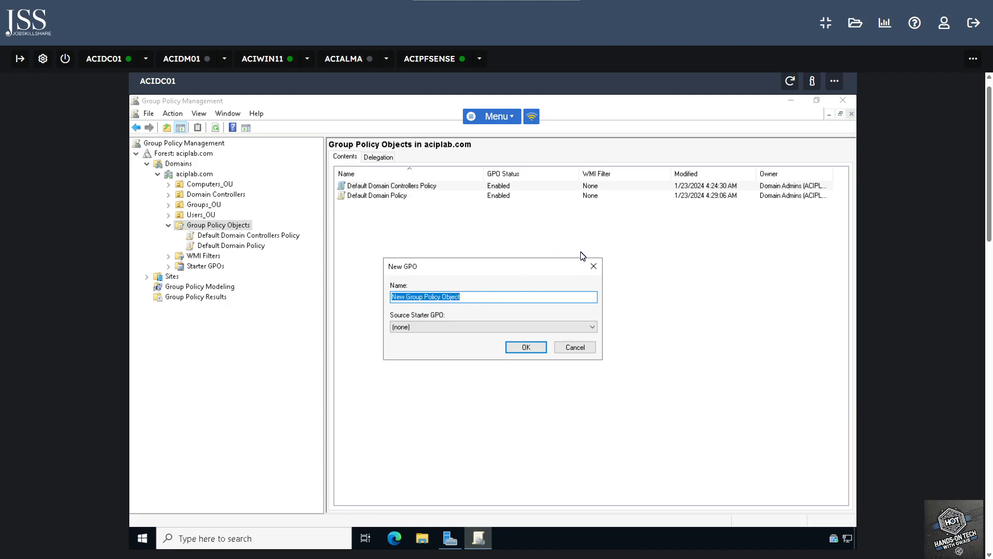
pyautogui.click(593, 267)
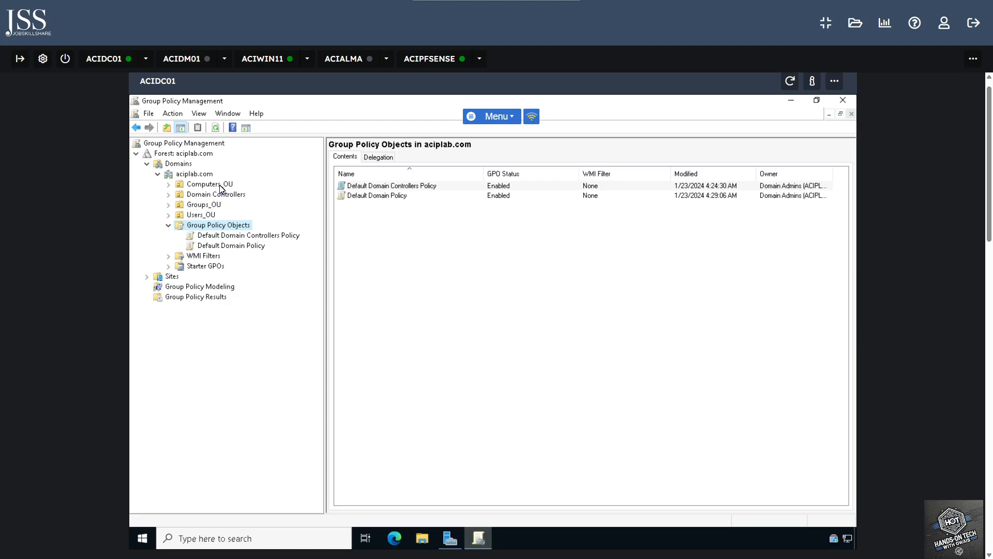
# Open and cancel the Create a GPO dialog for Users_OU without creating anything
pyautogui.rightClick(207, 219)
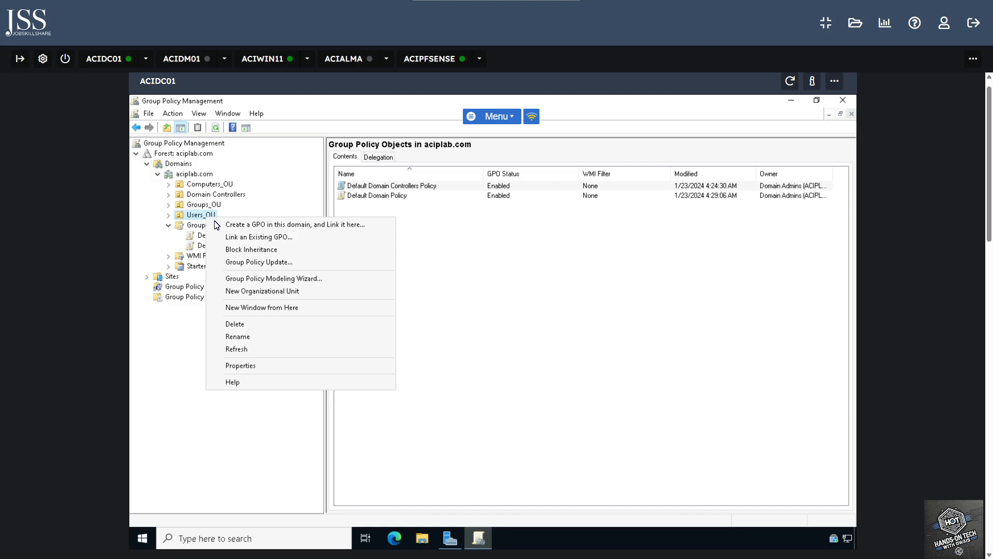
pyautogui.click(286, 226)
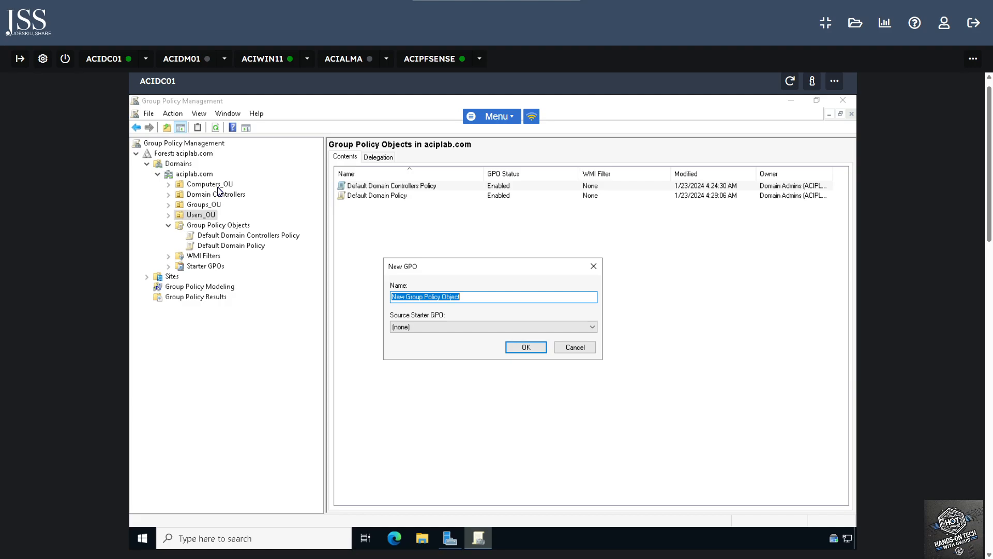
pyautogui.click(594, 266)
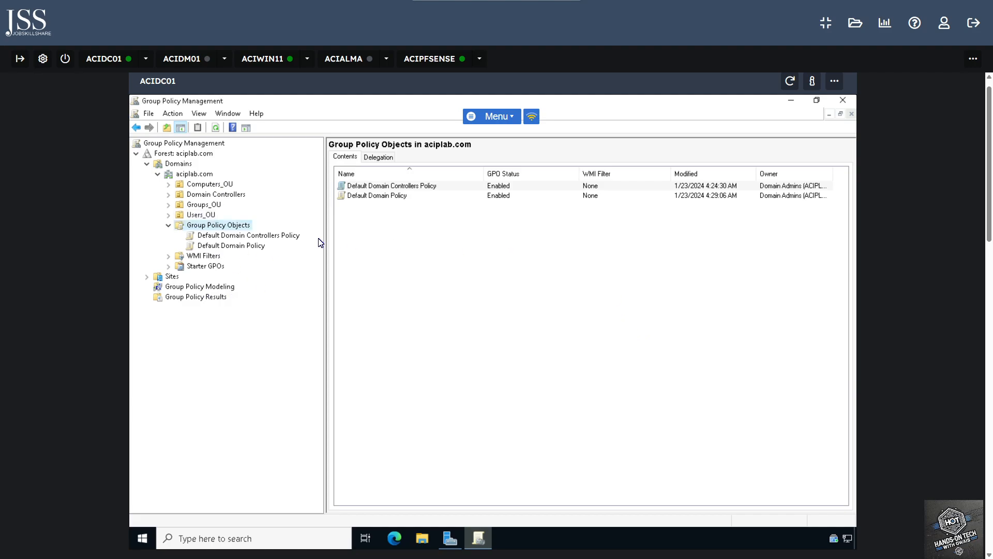
pyautogui.rightClick(241, 230)
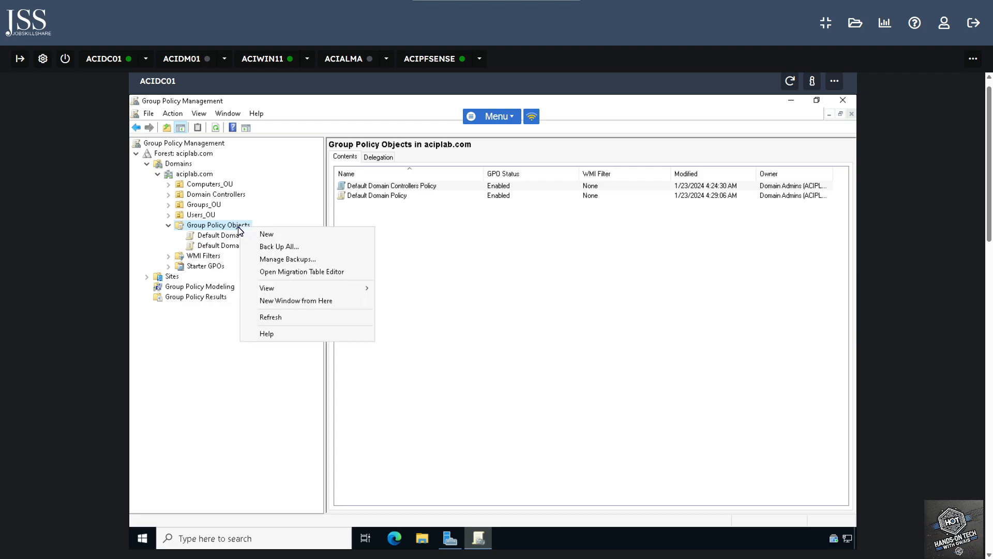
# Create a new GPO named Password_Policy_GPO under Group Policy Objects
pyautogui.click(274, 233)
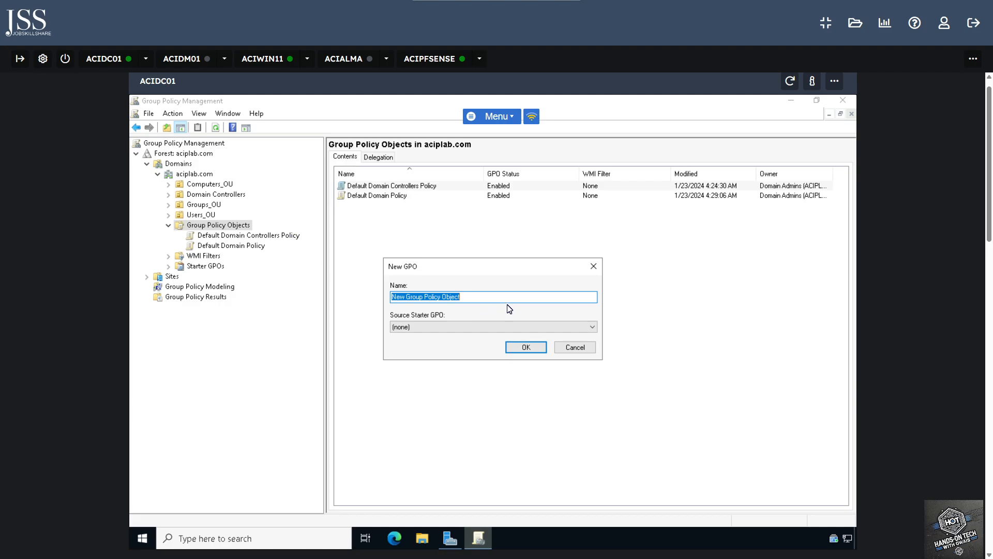
pyautogui.write('Password_Policy_GPO')
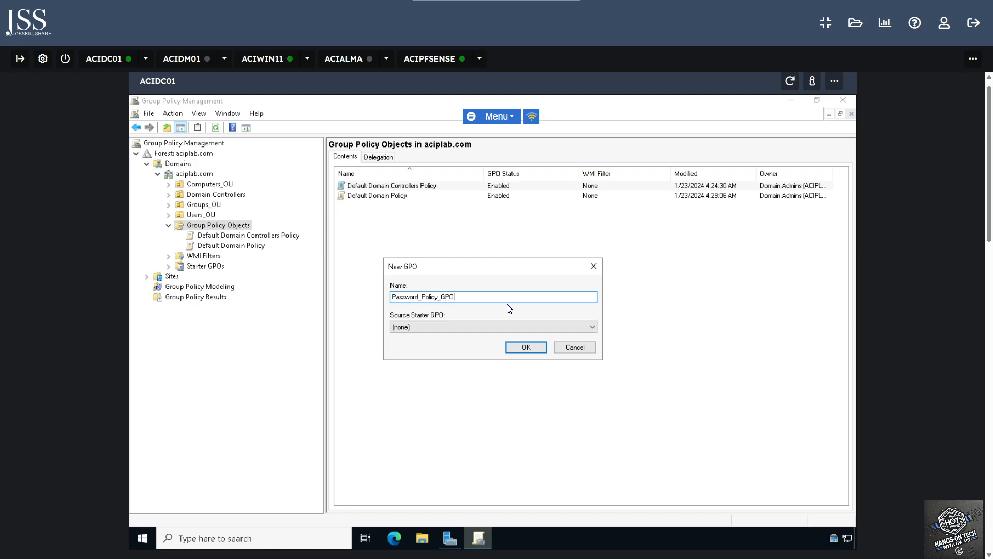
pyautogui.press('Return')
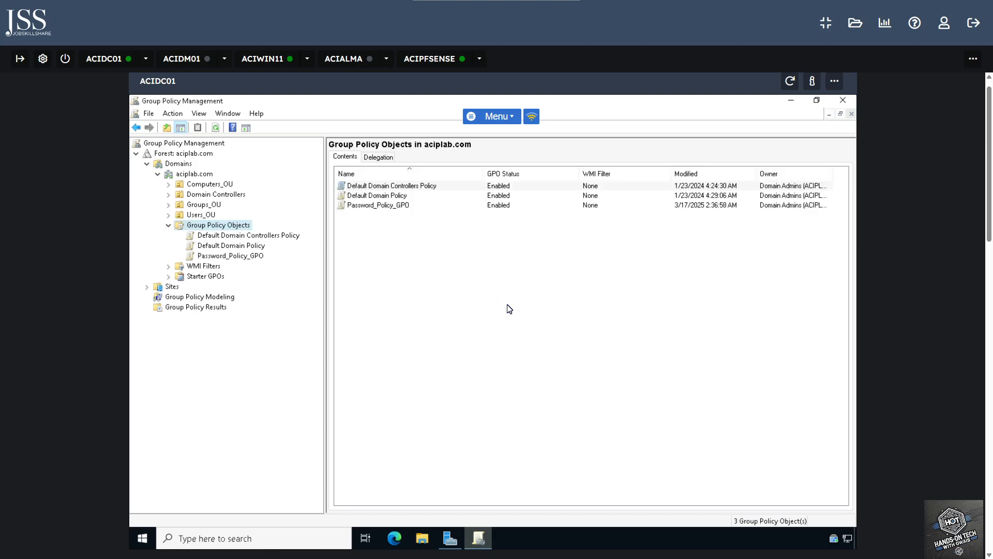
# View Password_Policy_GPO's scope and open it in Group Policy Management Editor
pyautogui.click(458, 206)
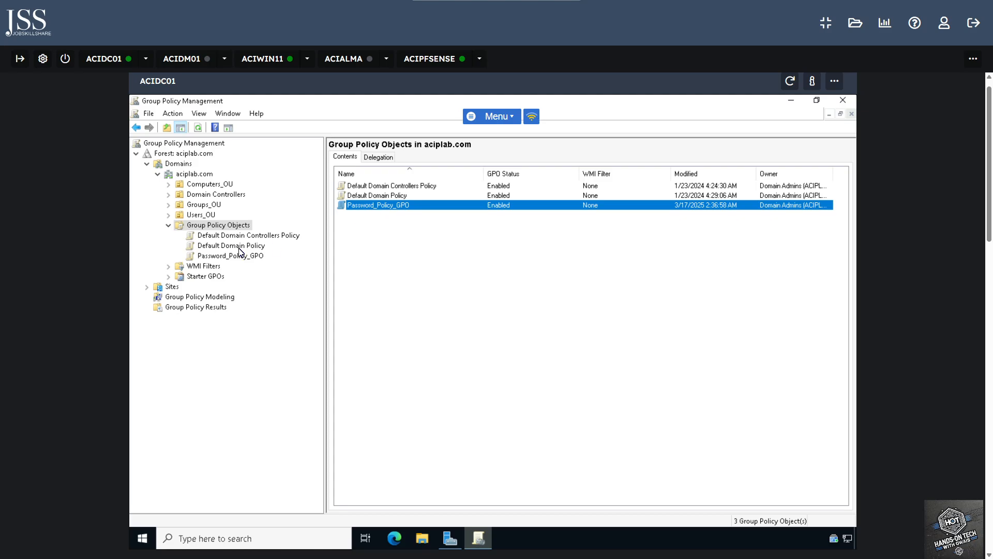
pyautogui.click(230, 256)
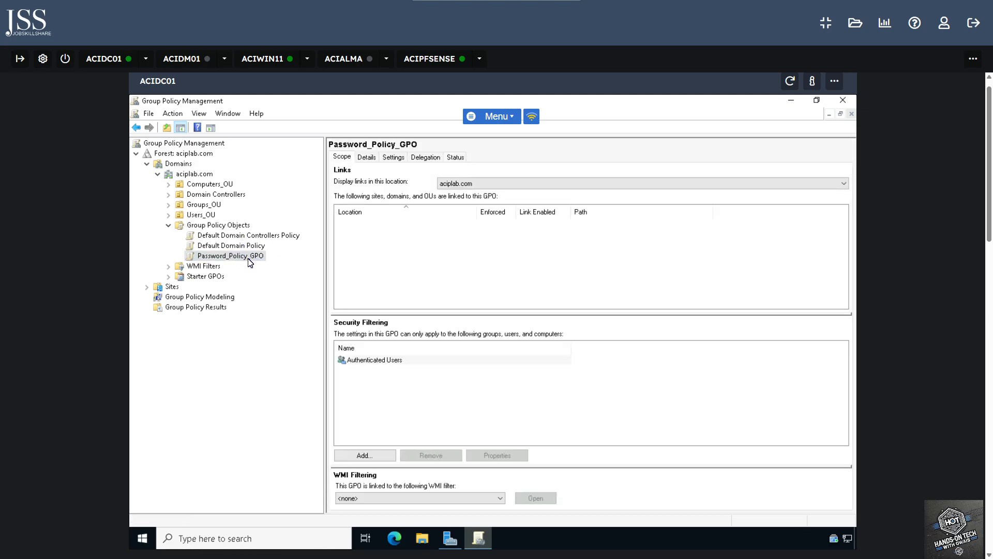
pyautogui.rightClick(246, 262)
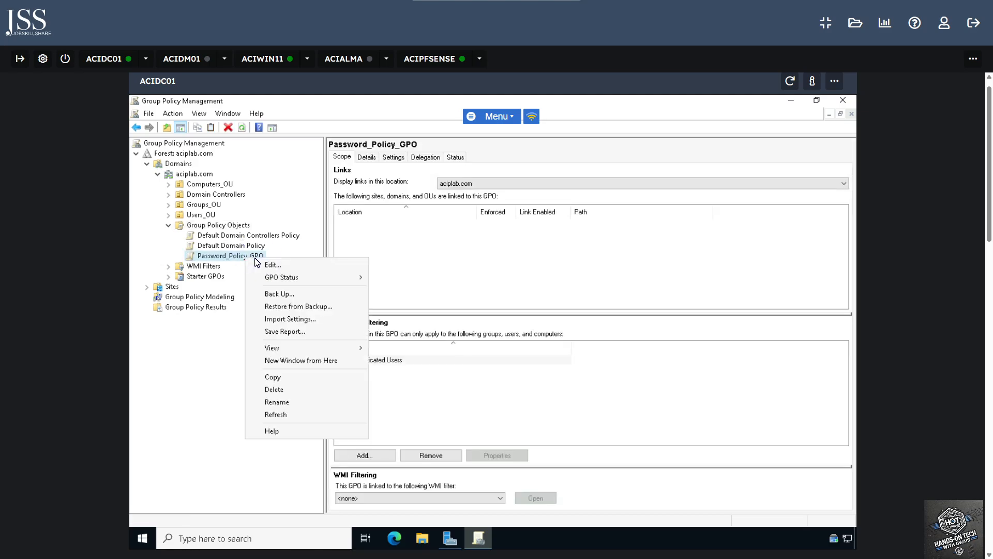
pyautogui.click(294, 265)
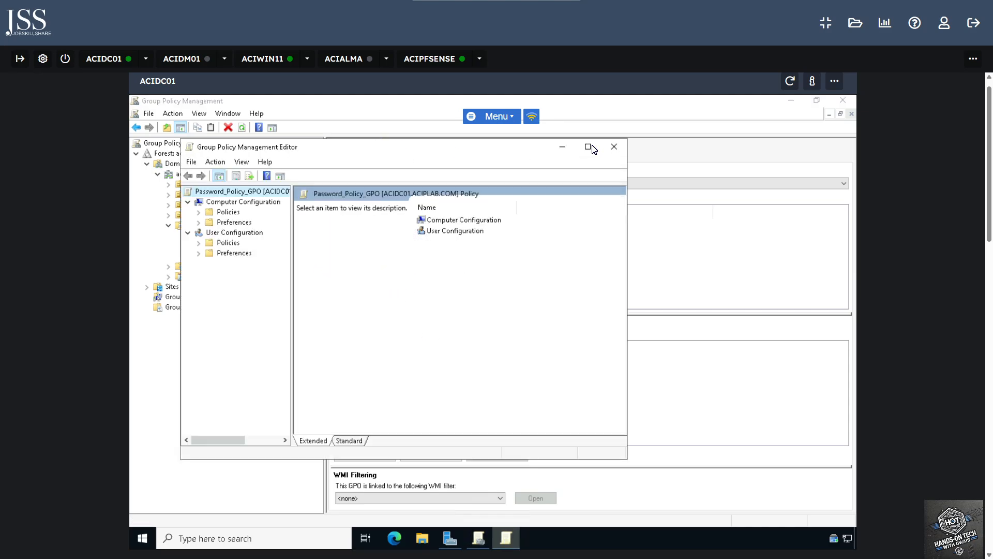
# Minimise the policy editor and dismiss the aciplab.com context menu without creating an OU
pyautogui.click(562, 149)
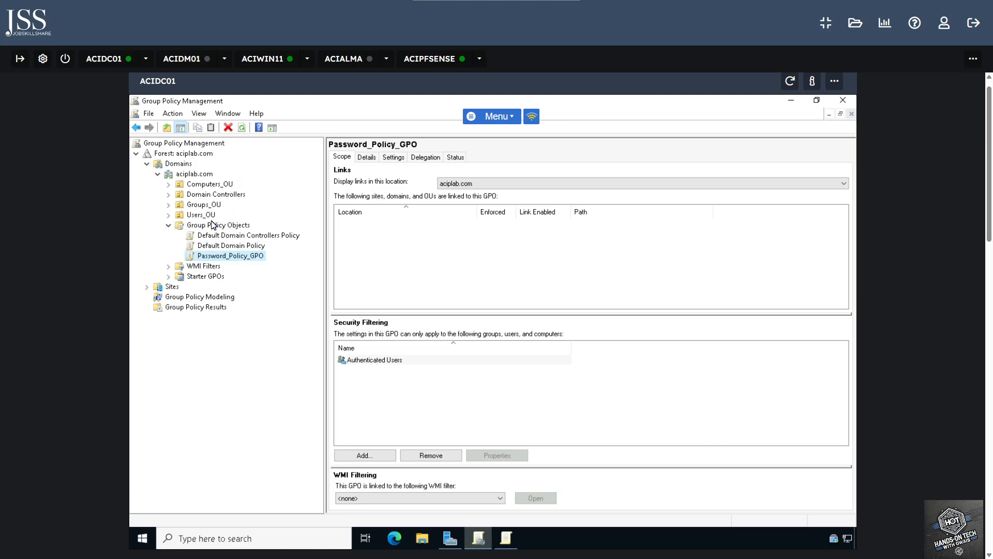
pyautogui.rightClick(200, 176)
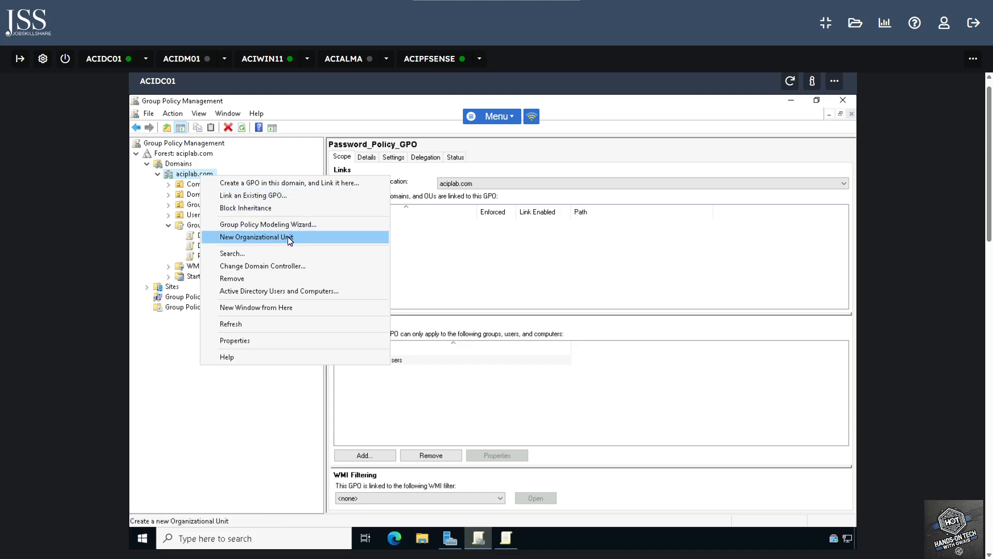
pyautogui.click(212, 399)
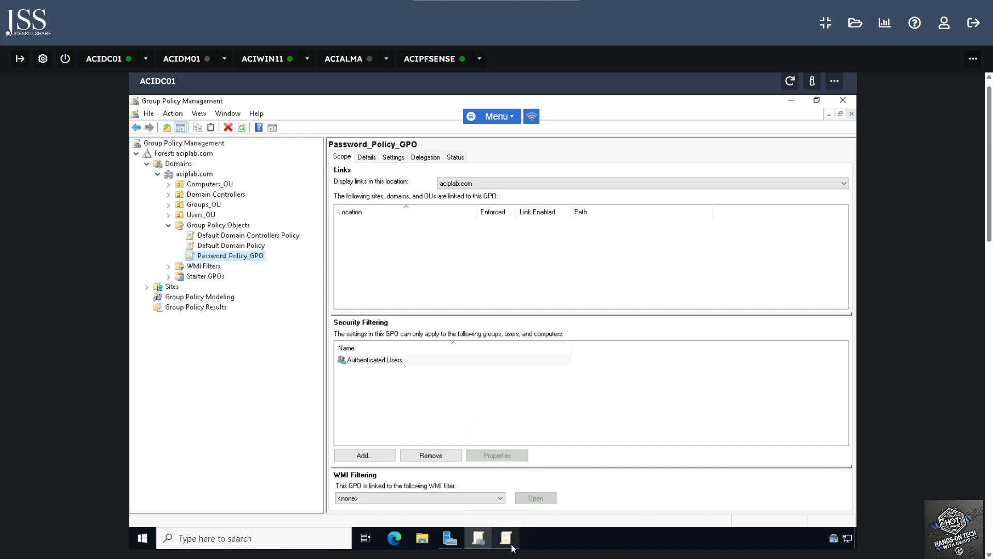
# Restore and maximise the policy editor and widen its navigation tree pane
pyautogui.moveTo(512, 547)
pyautogui.click(517, 481)
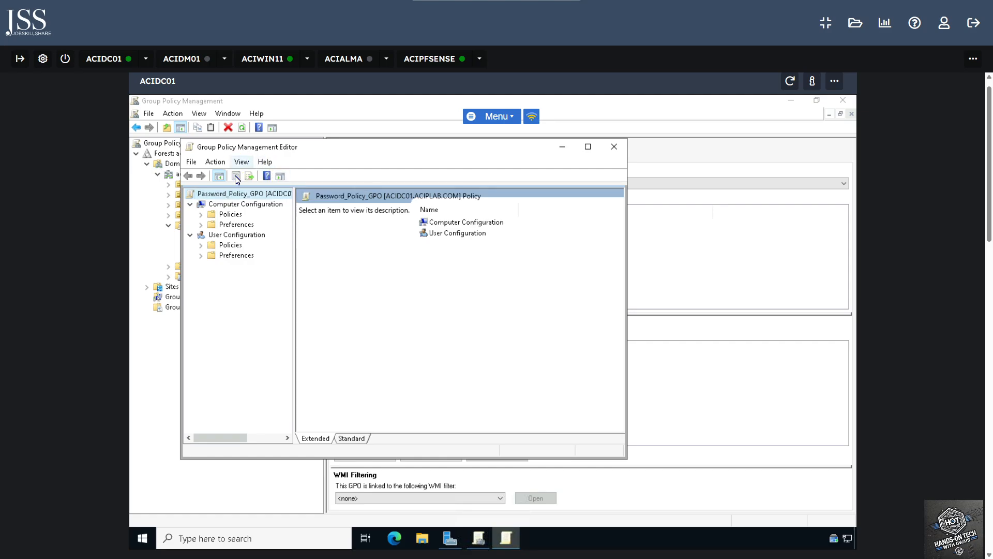
pyautogui.click(588, 147)
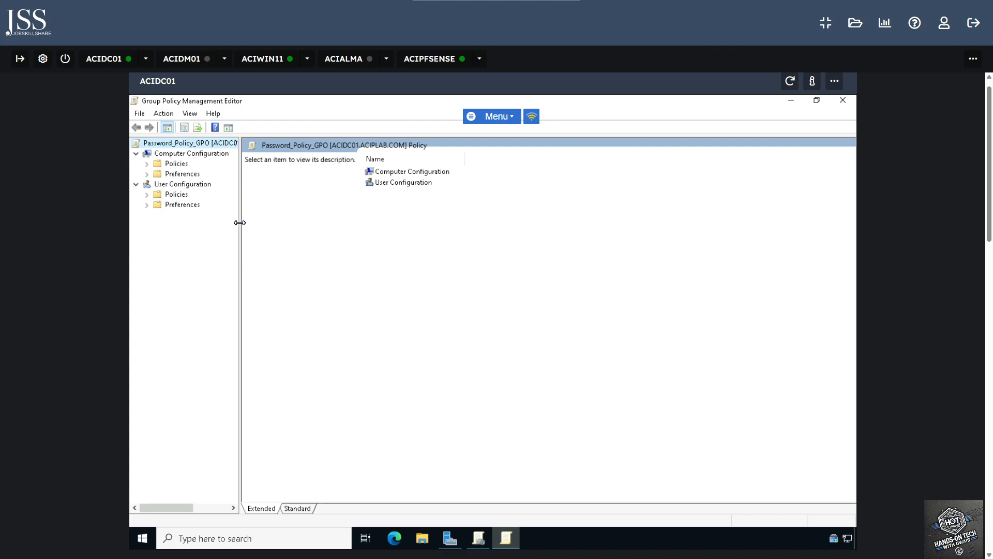
pyautogui.moveTo(239, 223); pyautogui.dragTo(338, 221)
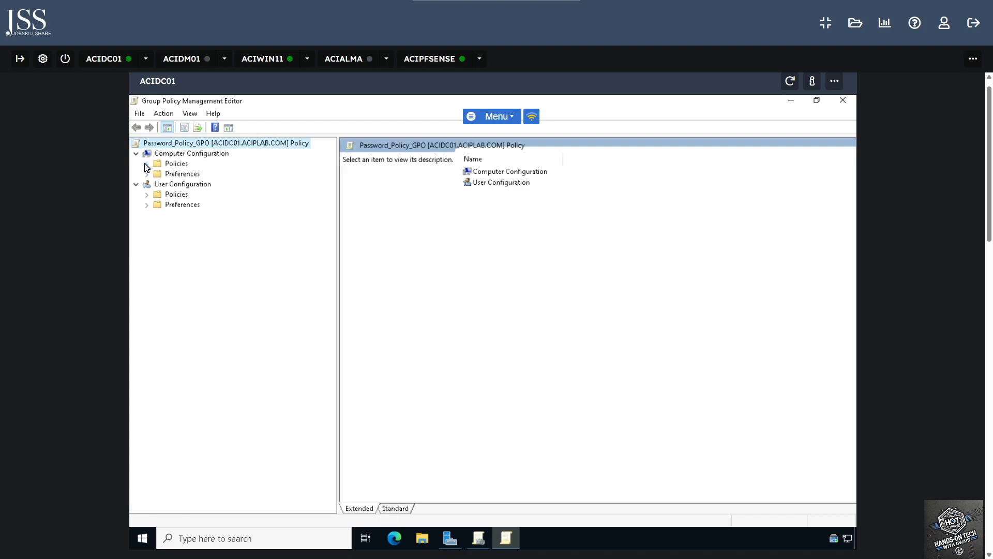
# Expand Computer Configuration > Policies > Windows Settings > Security Settings > Account Policies > Password Policy
pyautogui.click(147, 165)
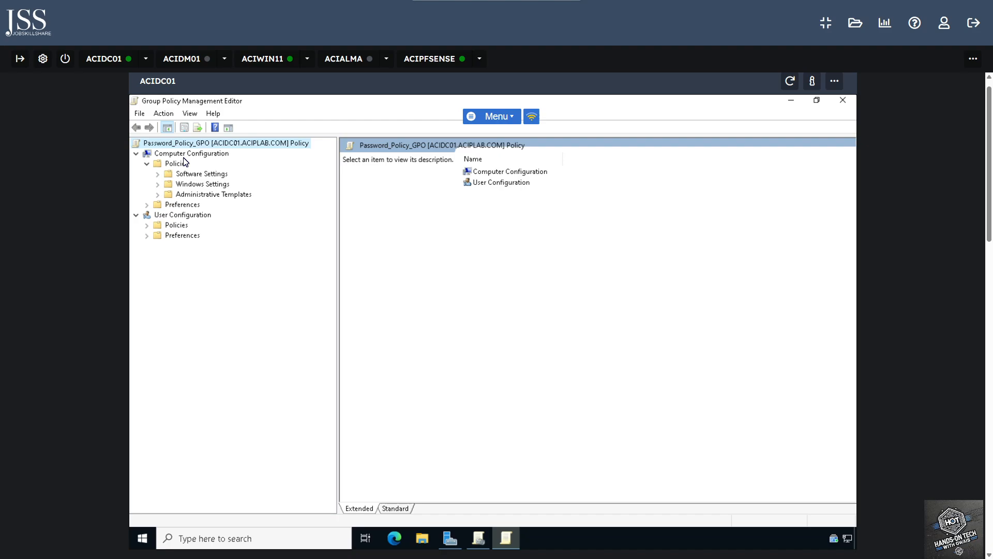
pyautogui.click(158, 184)
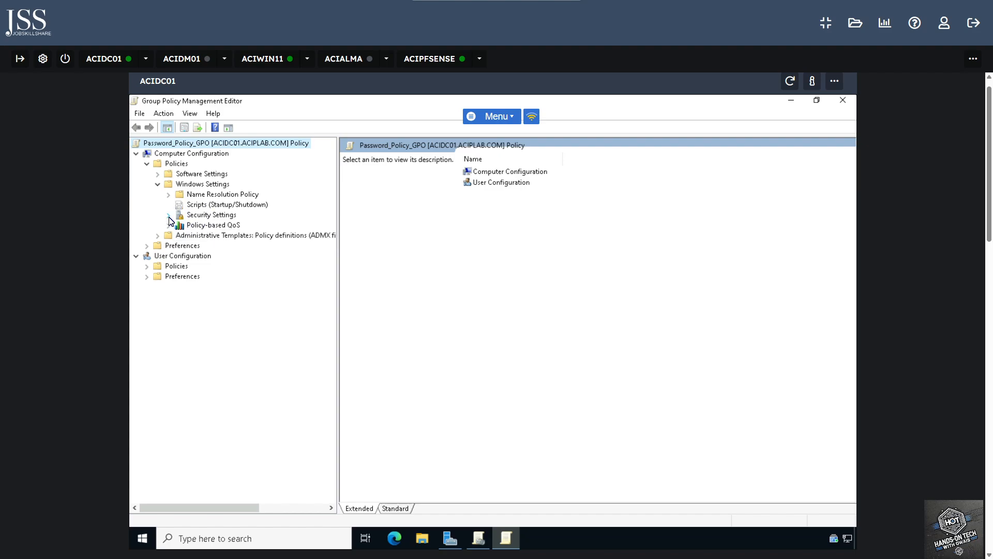
pyautogui.click(169, 216)
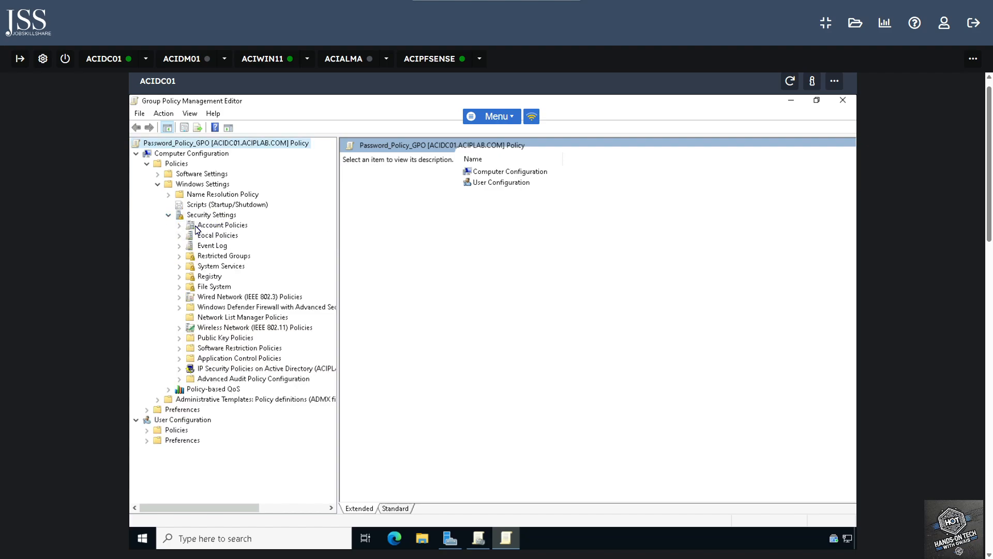
pyautogui.click(180, 225)
pyautogui.click(212, 237)
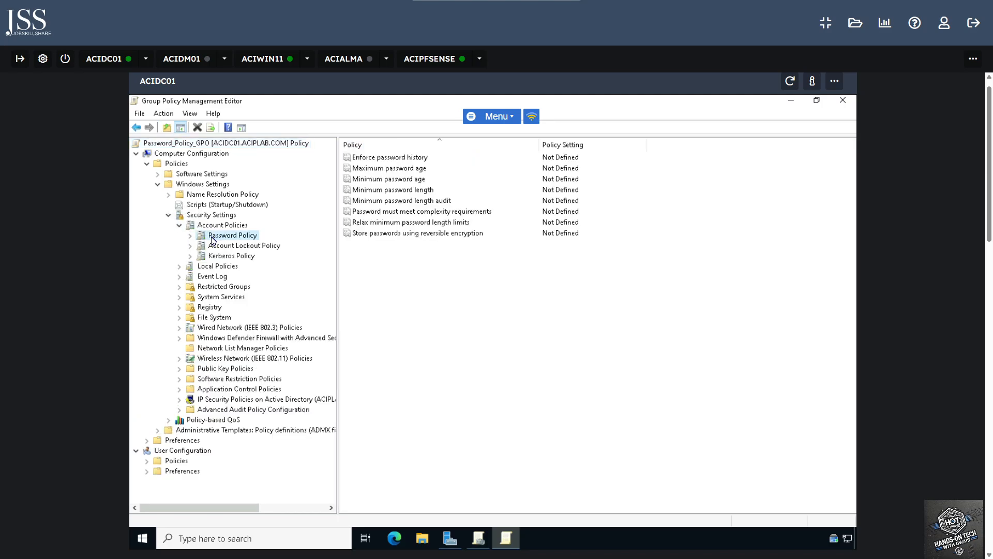
pyautogui.click(435, 243)
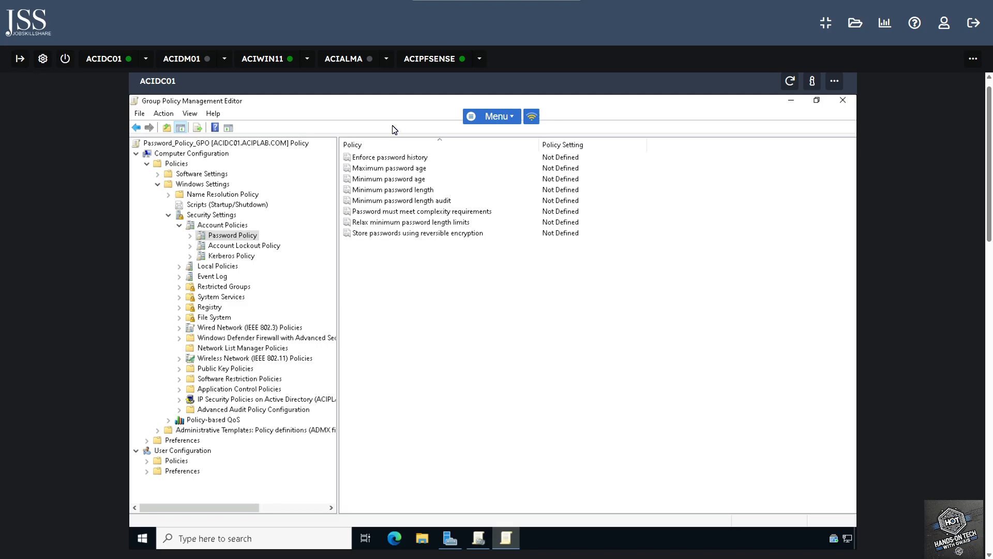
# Define Enforce password history as 12 passwords remembered
pyautogui.doubleClick(413, 159)
pyautogui.click(404, 238)
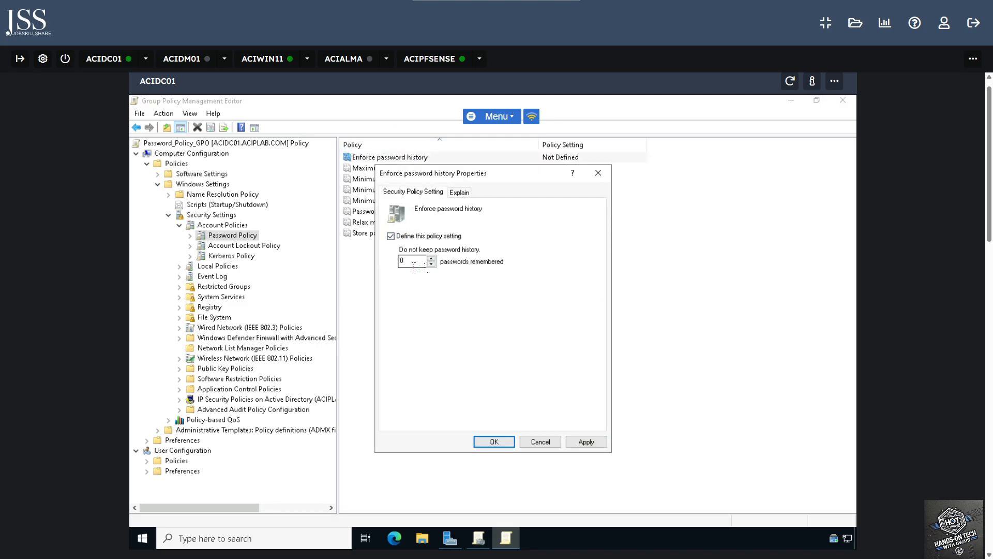
pyautogui.doubleClick(402, 262)
pyautogui.write('12')
pyautogui.press('Return')
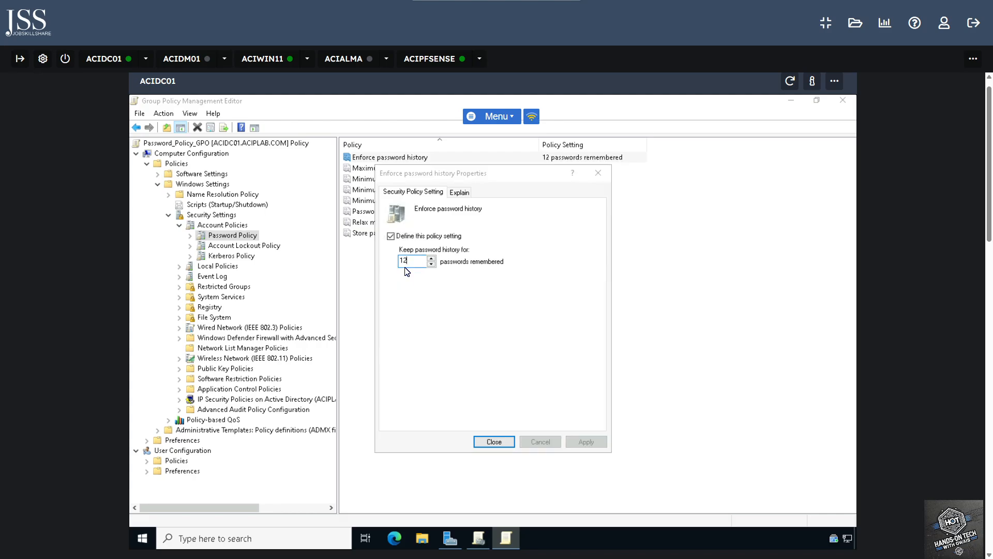
# Define a 42-day maximum password age and accept the suggested 30-day minimum age
pyautogui.doubleClick(409, 171)
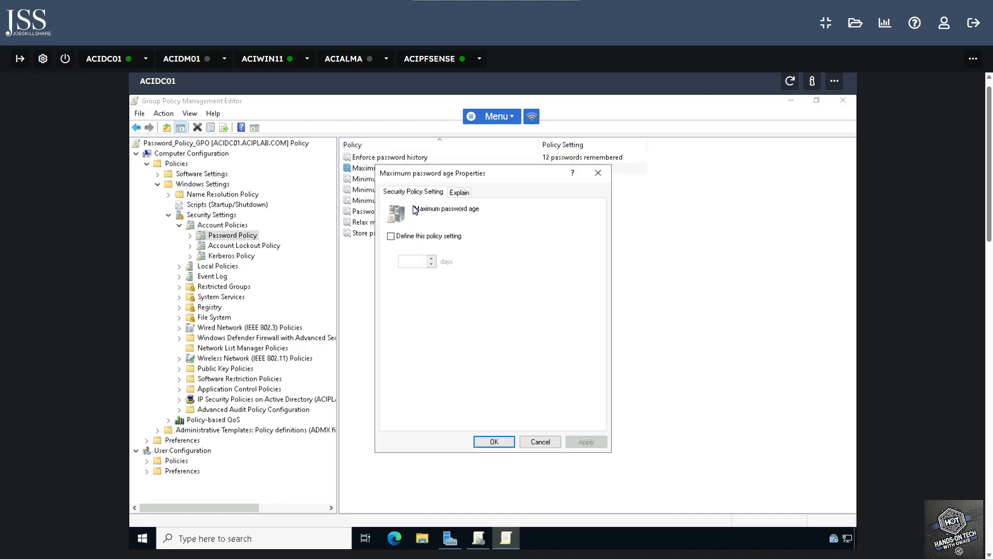
pyautogui.click(390, 236)
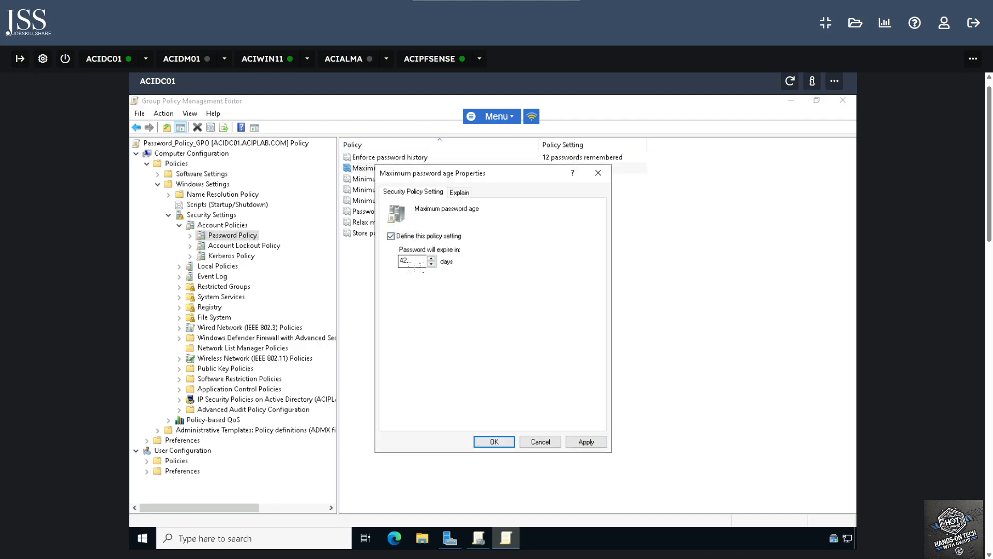
pyautogui.click(494, 441)
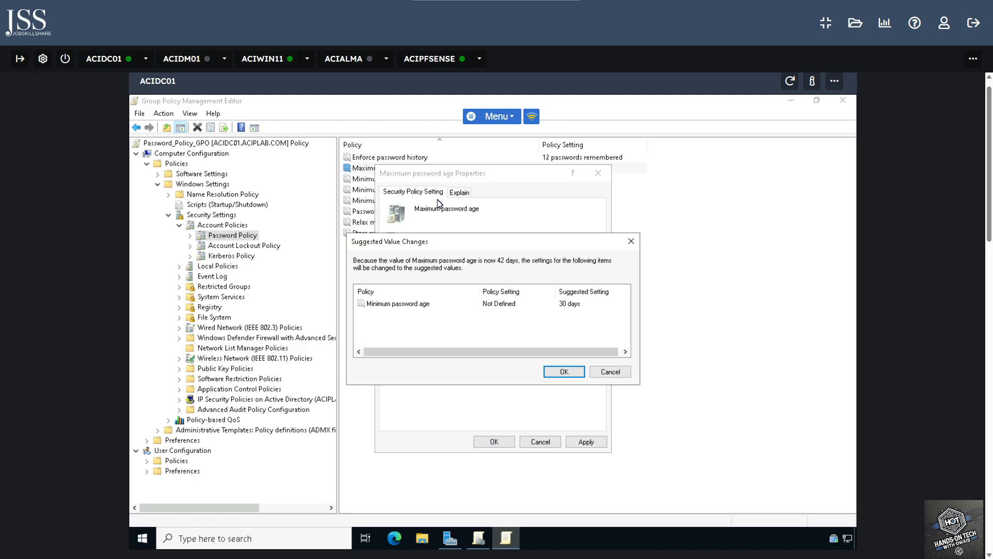
pyautogui.click(569, 371)
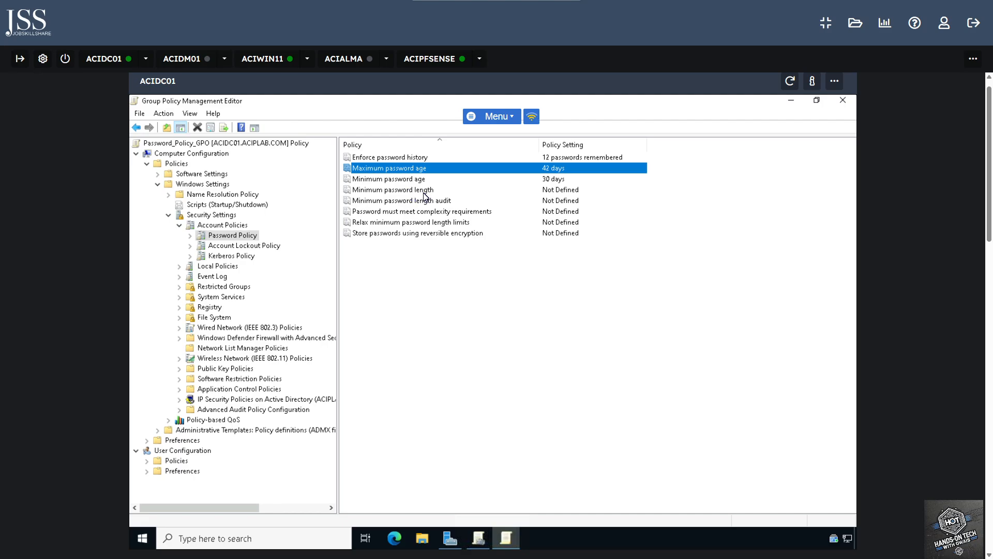
# Define the minimum password length as 7 characters
pyautogui.doubleClick(421, 190)
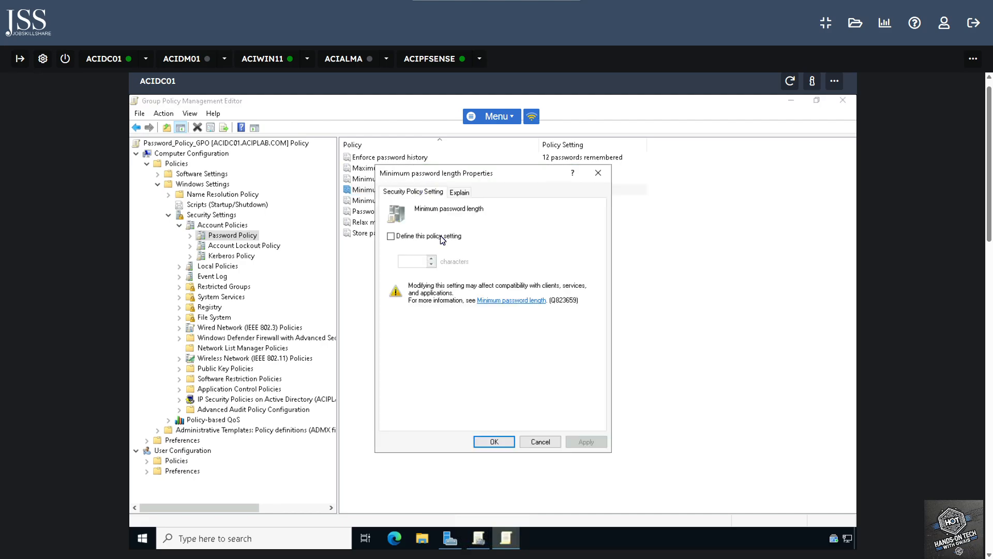
pyautogui.click(397, 236)
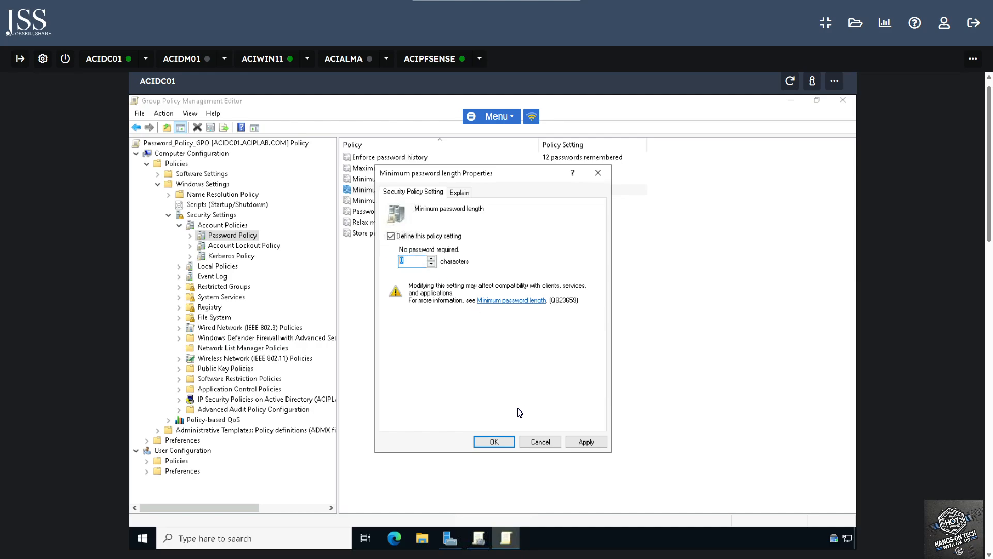
pyautogui.write('7')
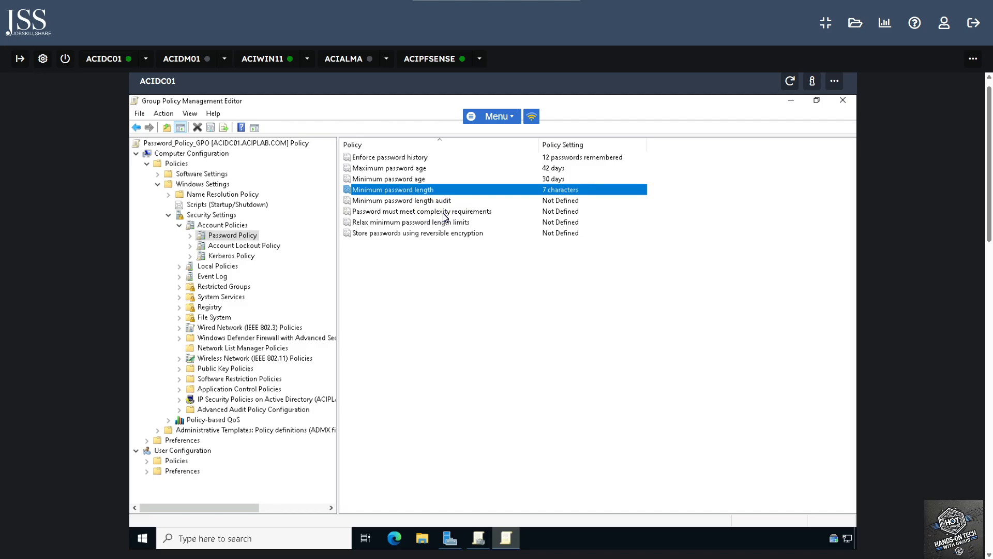
# Define the password complexity requirements policy and view its Explain tab
pyautogui.doubleClick(448, 212)
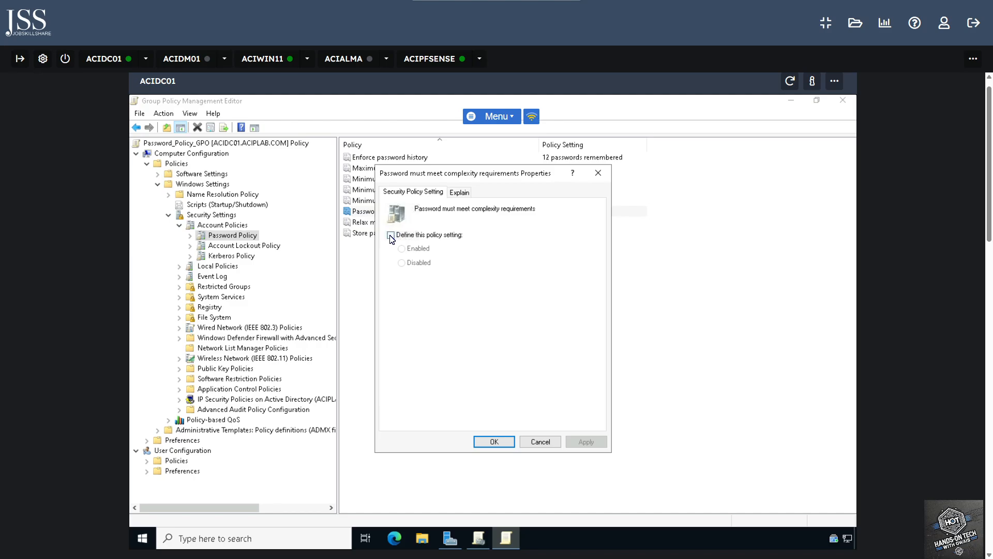
pyautogui.click(391, 235)
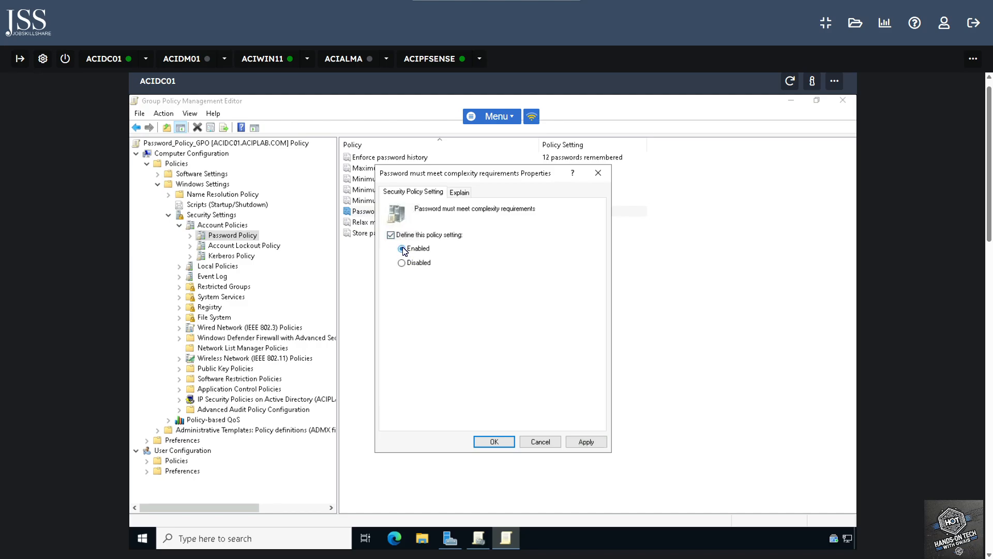
pyautogui.click(459, 192)
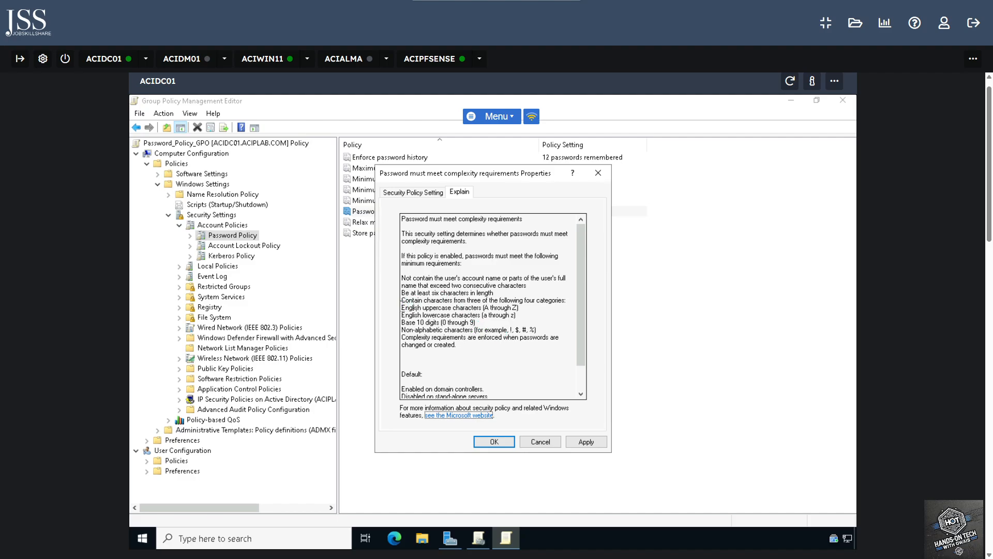
# Review the character category rules in the explanation, then set password complexity requirements to Enabled
pyautogui.moveTo(402, 300); pyautogui.dragTo(558, 345)
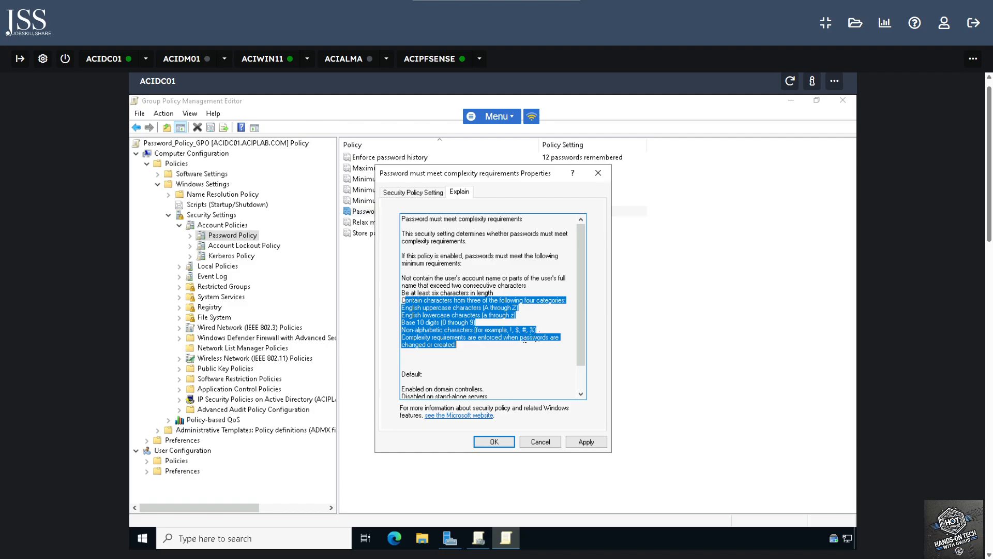
pyautogui.click(511, 336)
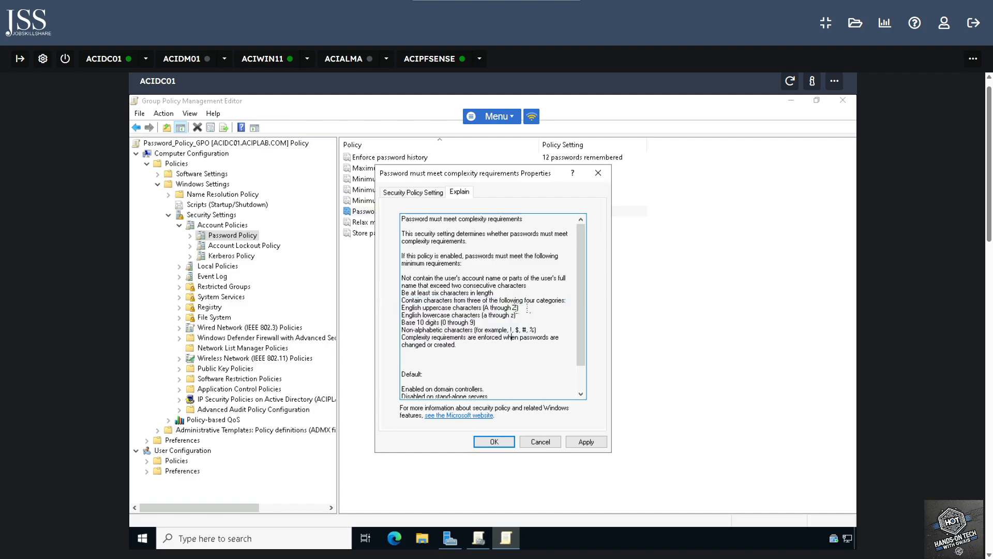
pyautogui.moveTo(482, 314)
pyautogui.mouseDown()
pyautogui.moveTo(517, 309)
pyautogui.moveTo(474, 322)
pyautogui.mouseUp()
pyautogui.moveTo(538, 330); pyautogui.dragTo(475, 323)
pyautogui.click(528, 337)
pyautogui.moveTo(405, 308); pyautogui.dragTo(531, 353)
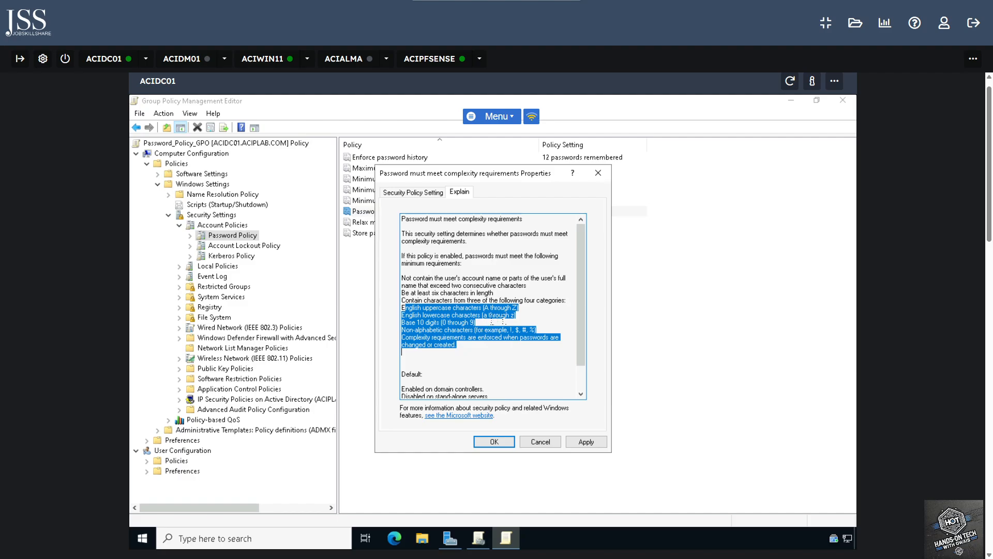
pyautogui.click(493, 314)
pyautogui.moveTo(405, 307); pyautogui.dragTo(557, 354)
pyautogui.click(402, 352)
pyautogui.click(413, 191)
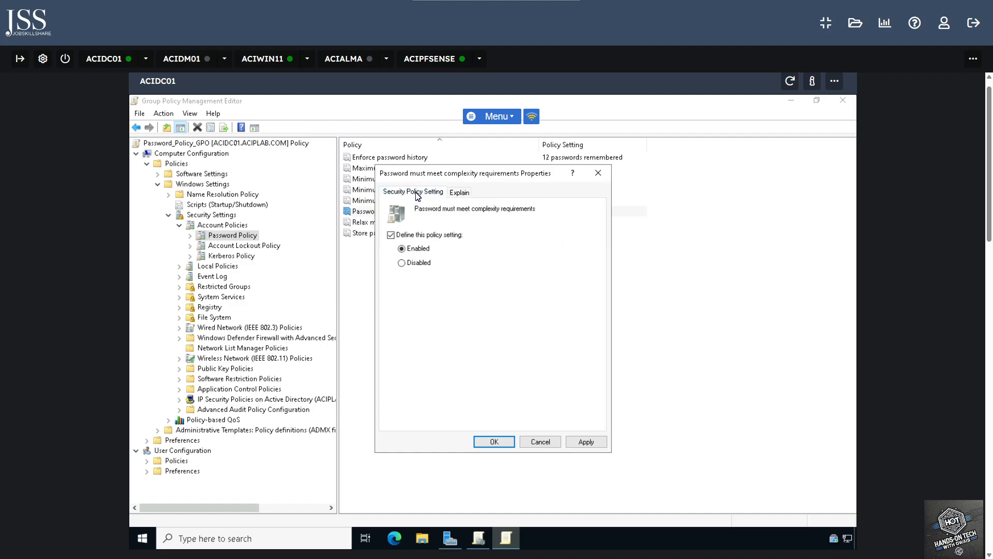
pyautogui.click(505, 440)
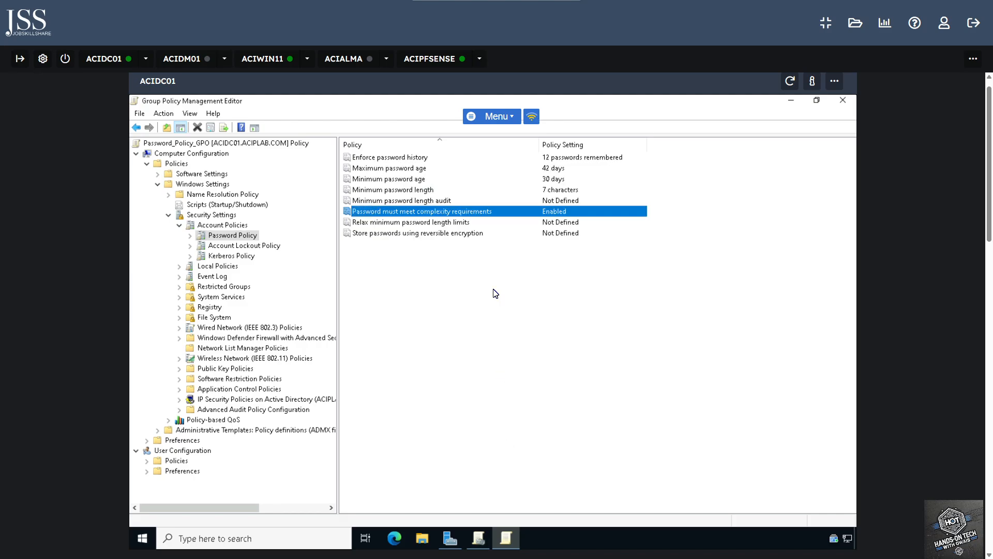
# Define Store passwords using reversible encryption as Disabled
pyautogui.doubleClick(442, 235)
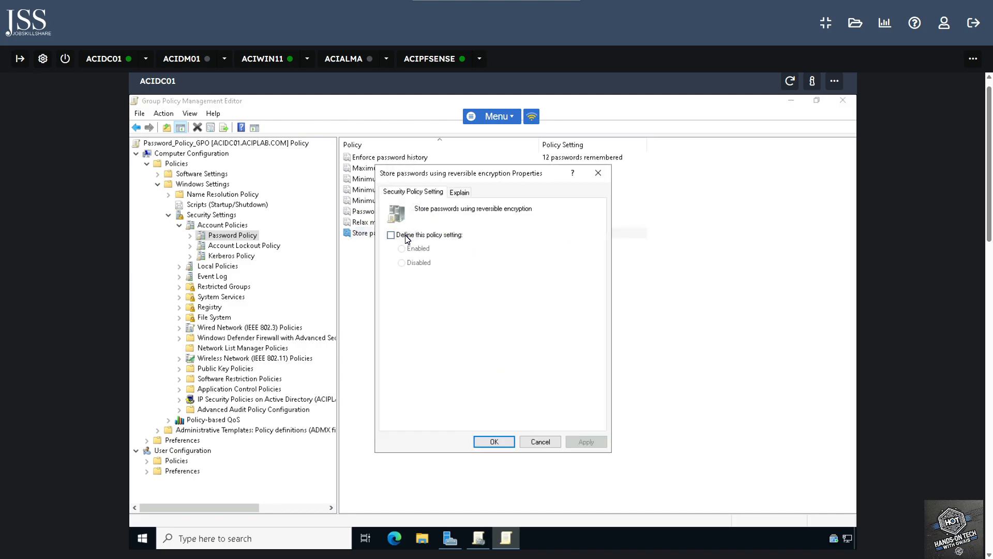
pyautogui.click(407, 238)
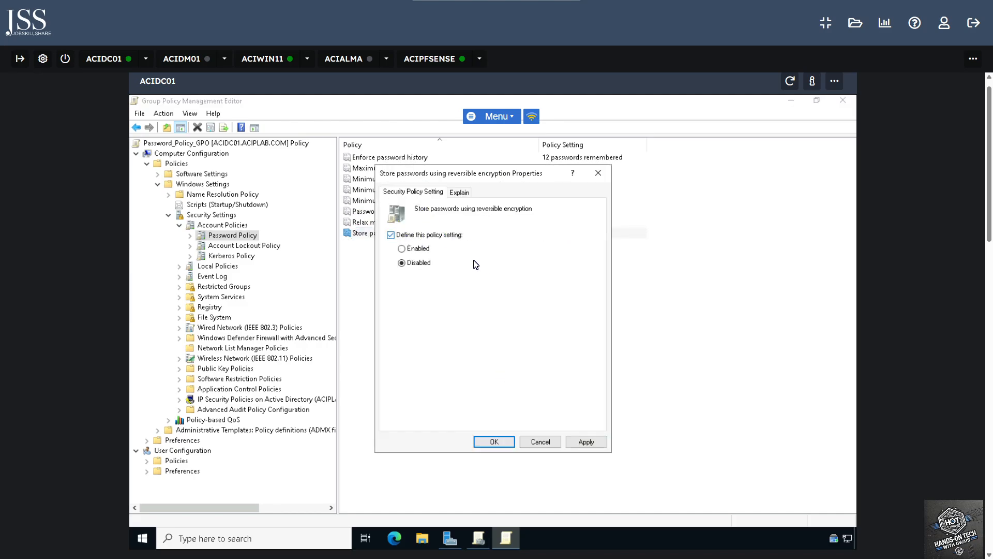
pyautogui.click(492, 441)
pyautogui.click(465, 285)
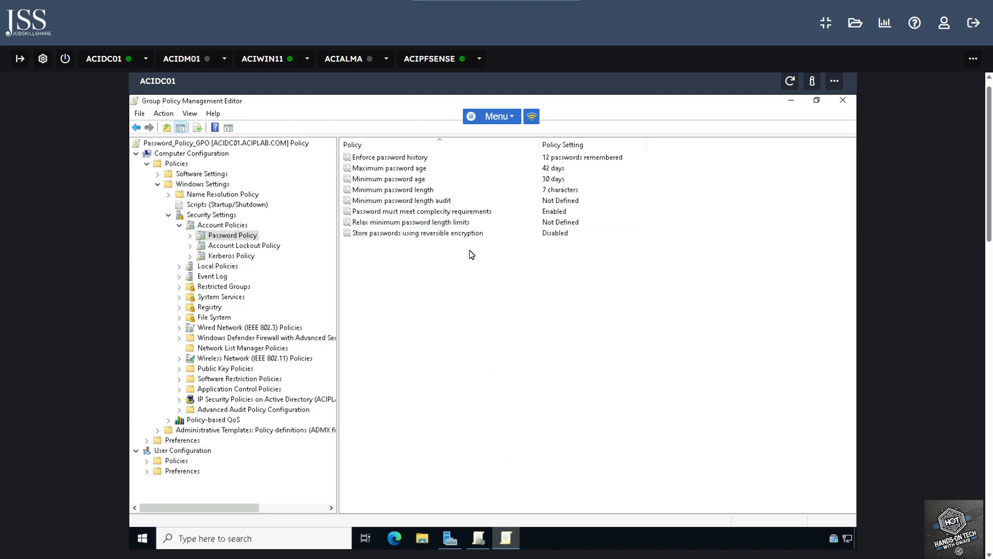
# Collapse the Computer Configuration policy tree and close Group Policy Management Editor
pyautogui.click(179, 225)
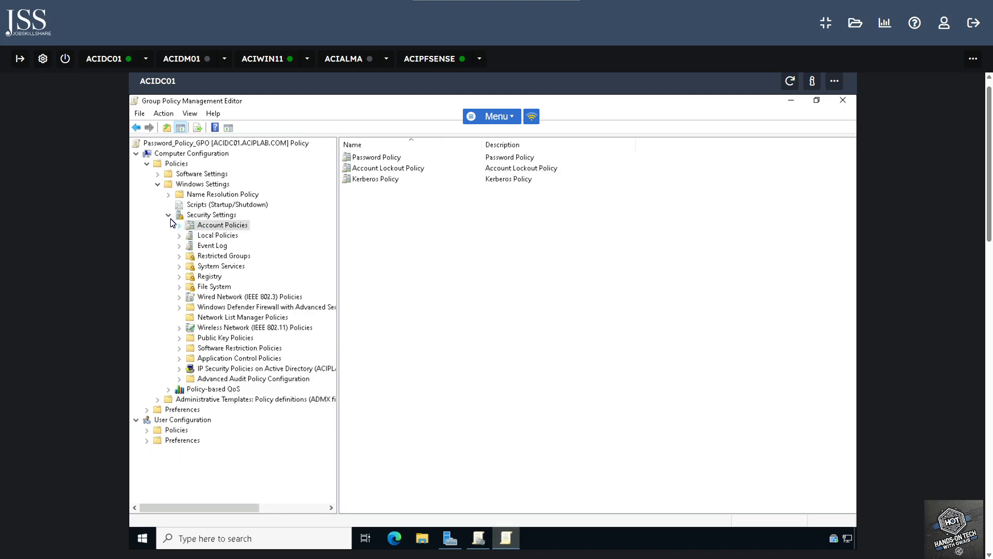
pyautogui.click(168, 215)
pyautogui.click(158, 184)
pyautogui.click(146, 164)
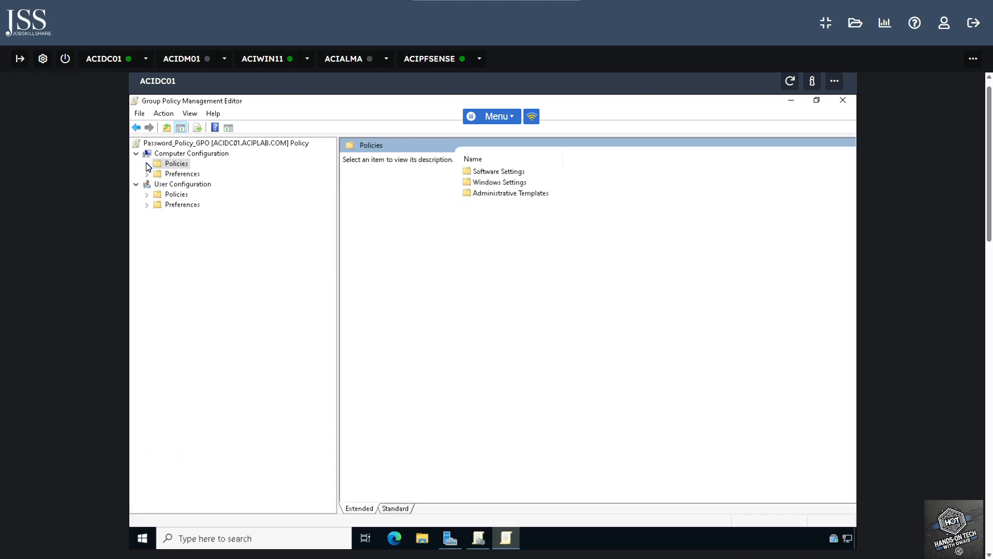
pyautogui.click(843, 102)
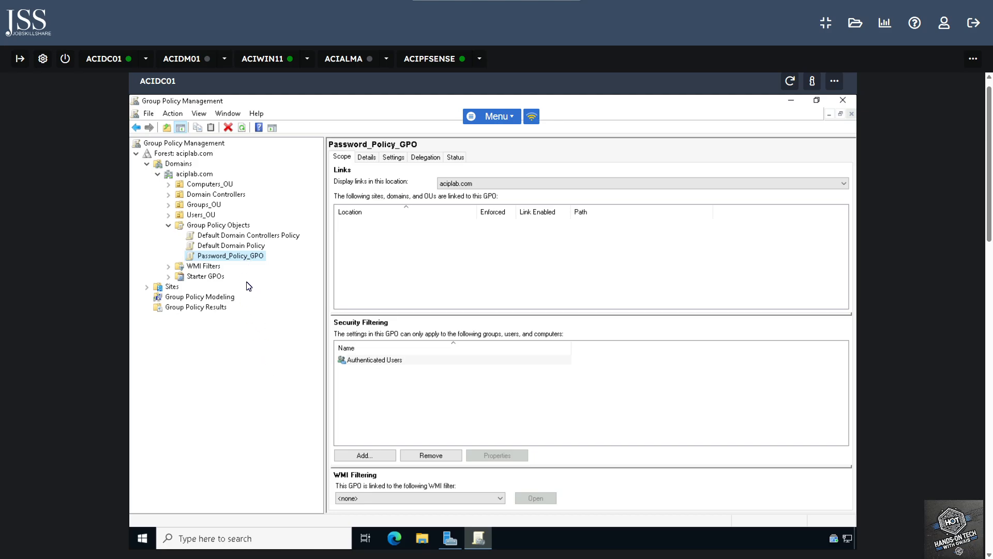
pyautogui.click(241, 245)
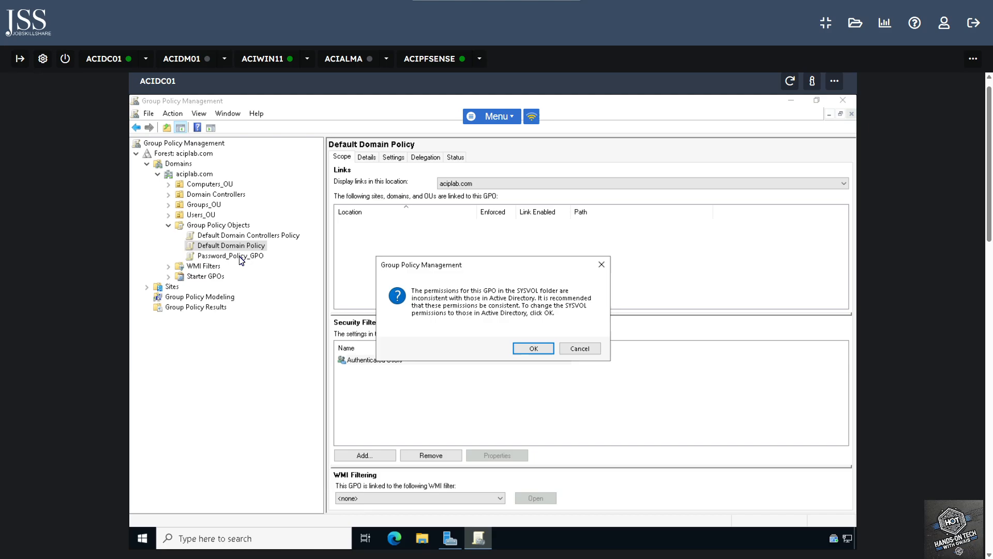
pyautogui.click(532, 349)
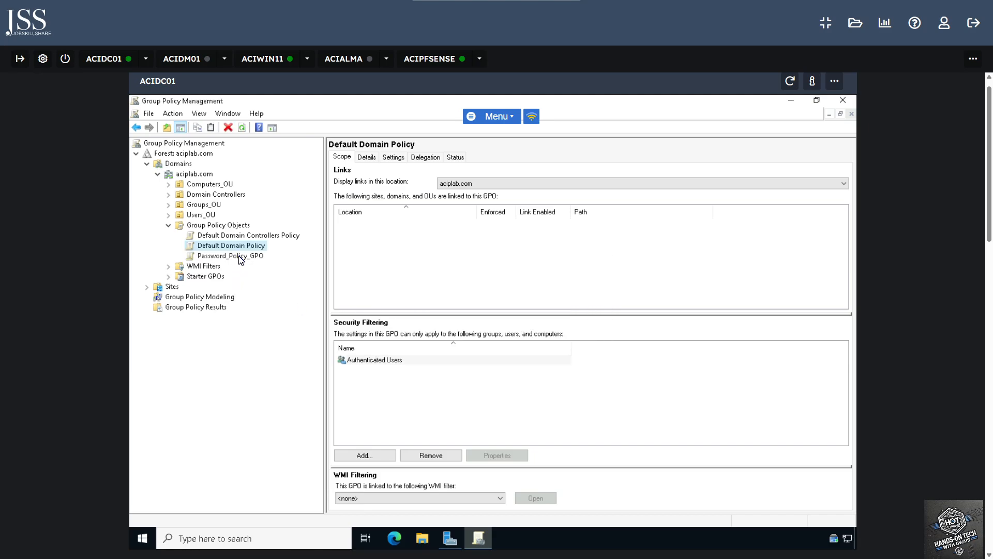
pyautogui.click(240, 256)
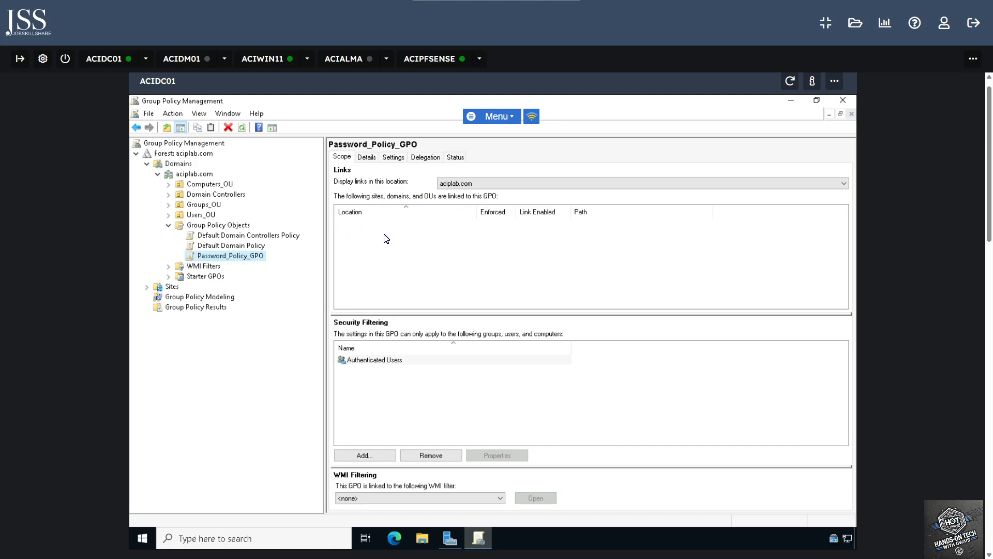
pyautogui.click(169, 215)
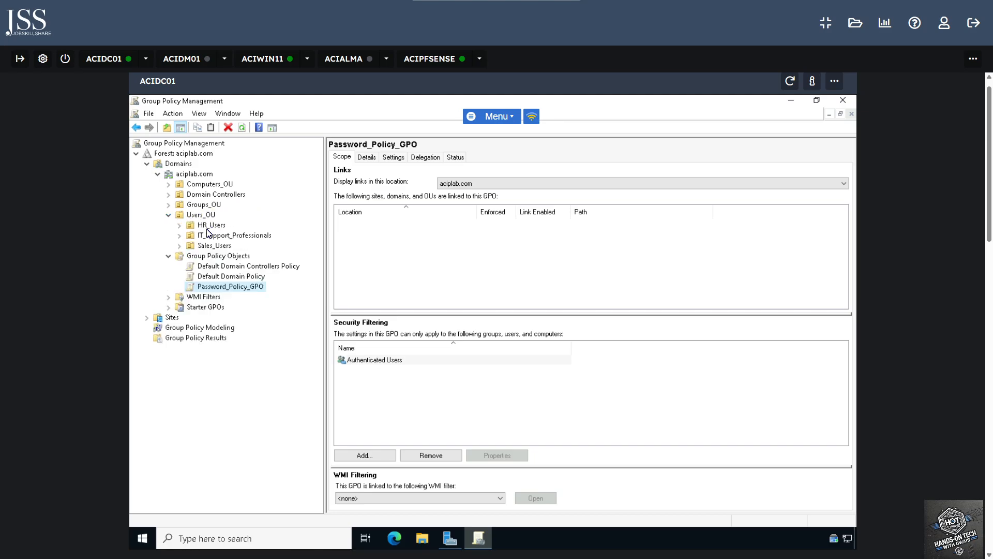
pyautogui.click(168, 215)
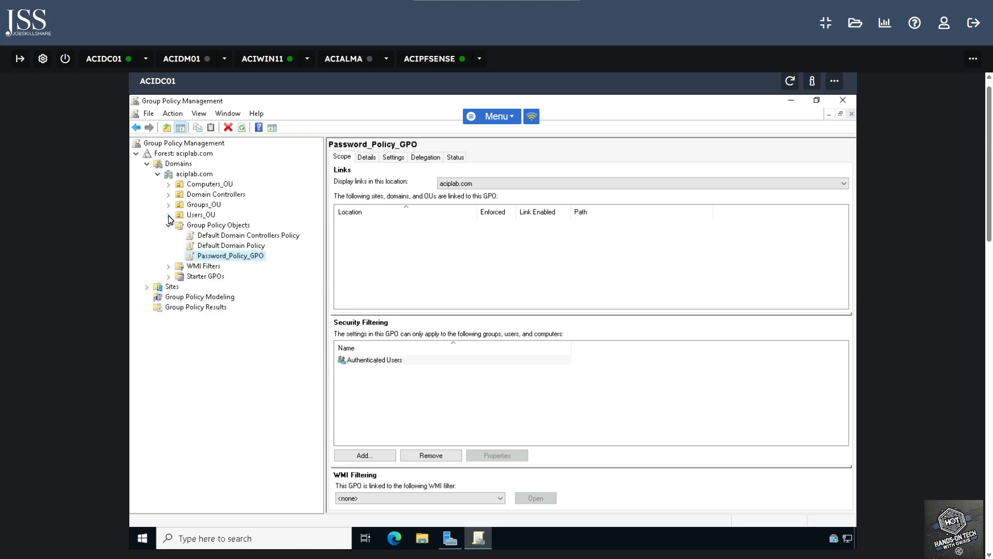
pyautogui.click(204, 215)
# Link the existing Password_Policy_GPO to Users_OU
pyautogui.rightClick(204, 219)
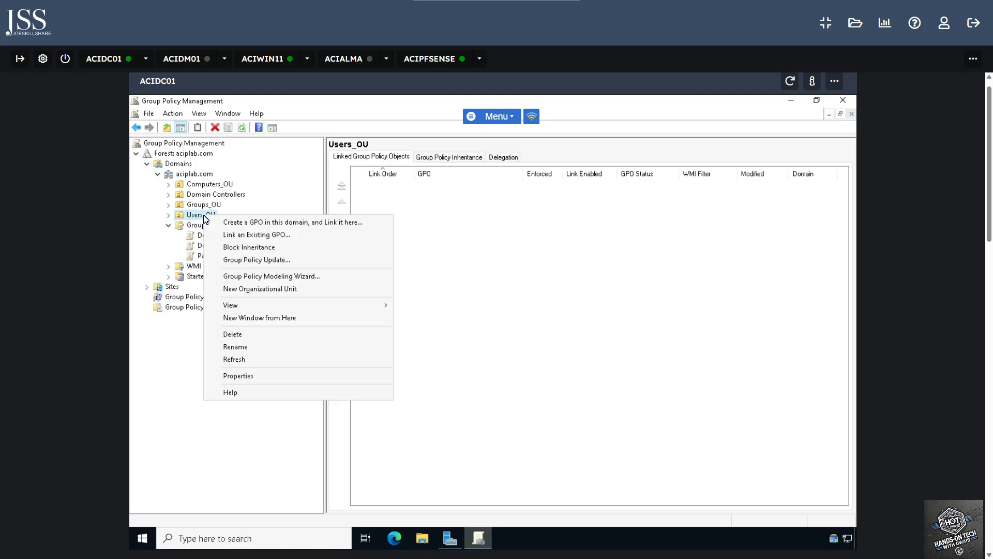
pyautogui.click(273, 238)
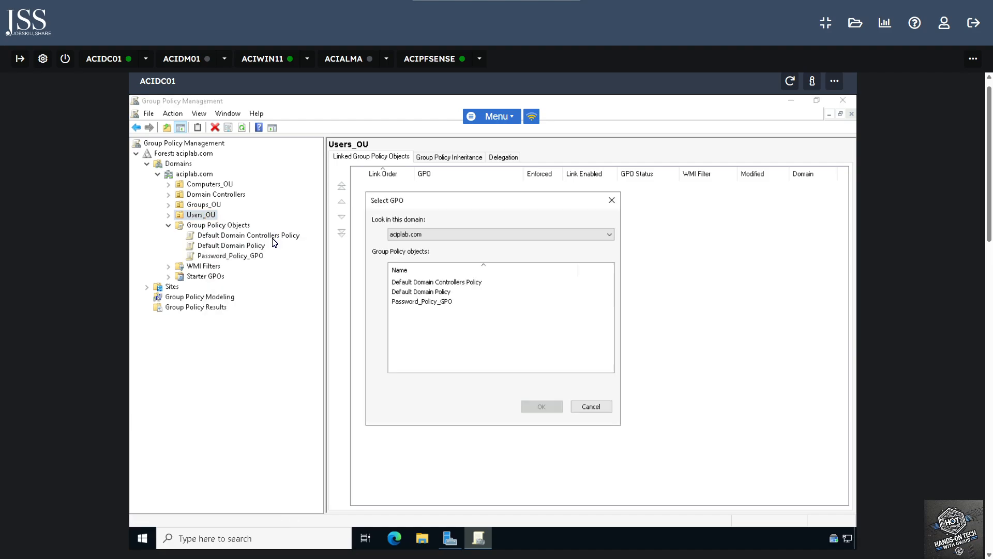
pyautogui.click(423, 302)
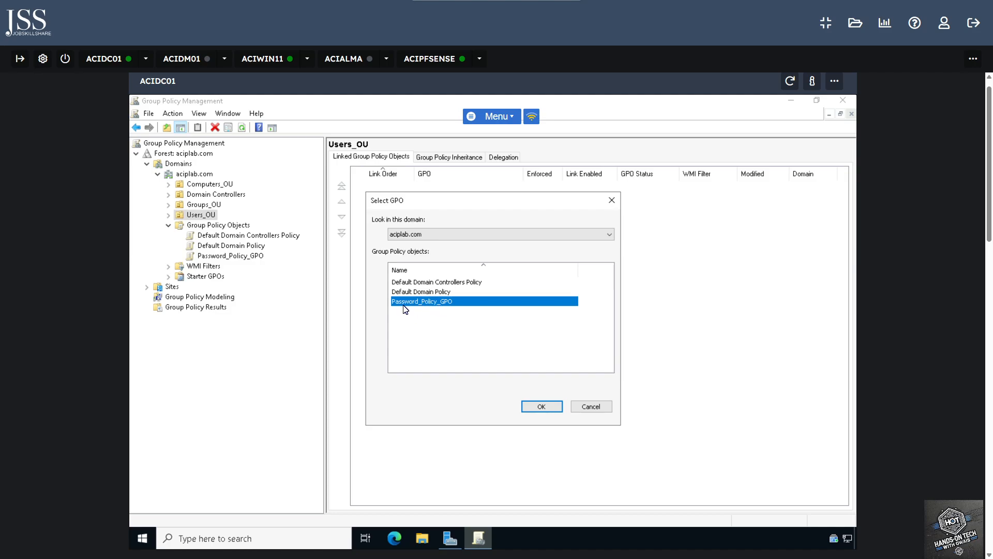
pyautogui.click(543, 408)
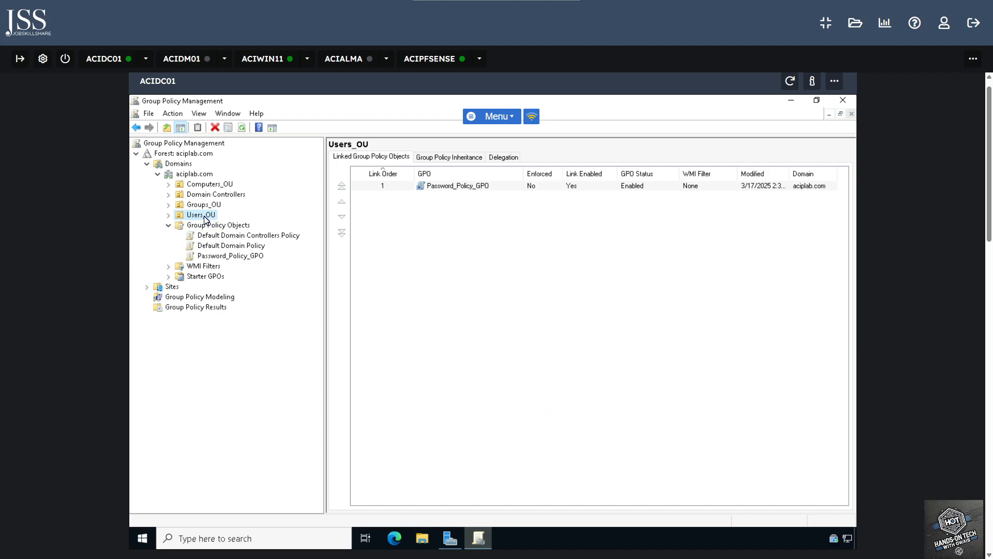
# Expand Users_OU to check the new GPO link's scope and HR_Users' linked GPOs
pyautogui.click(168, 215)
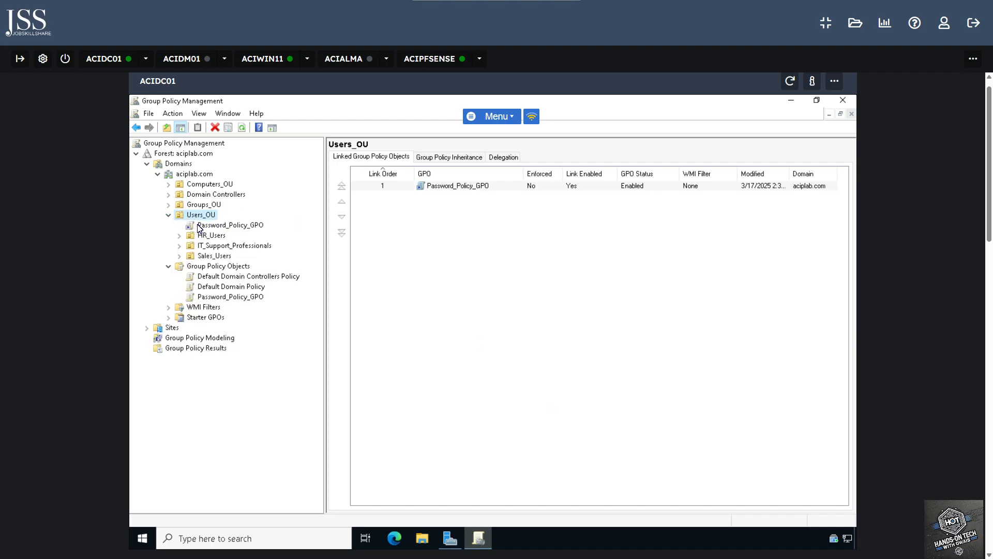
pyautogui.click(216, 226)
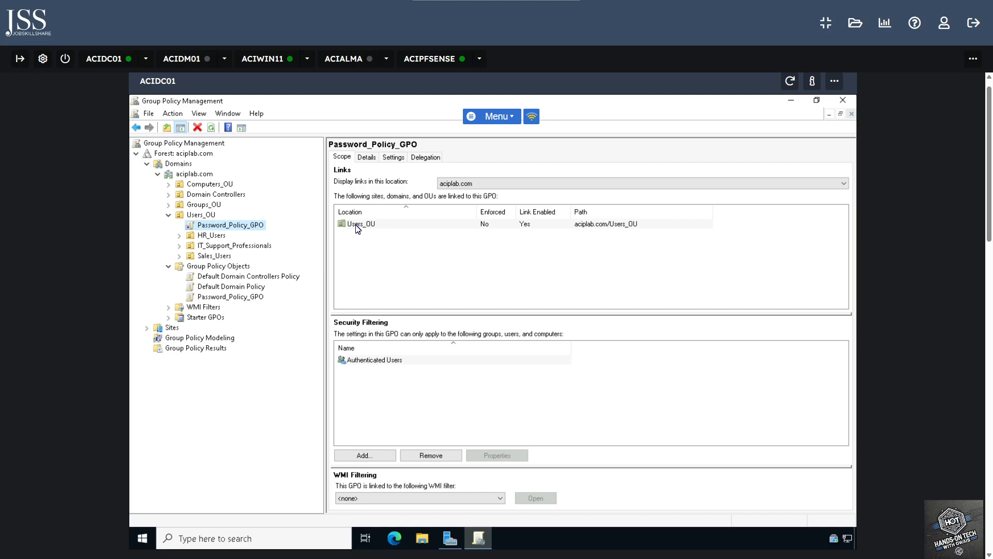
pyautogui.click(168, 214)
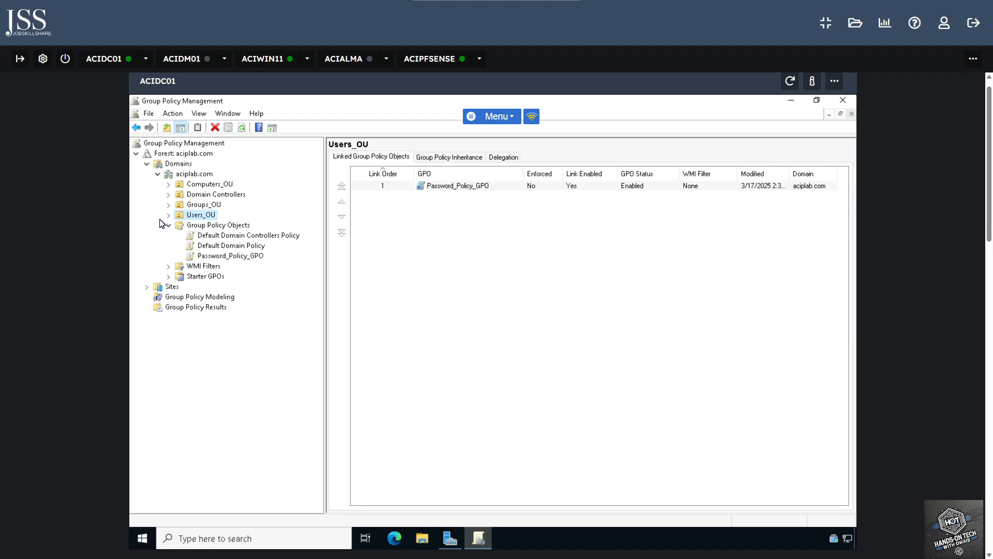
pyautogui.click(168, 214)
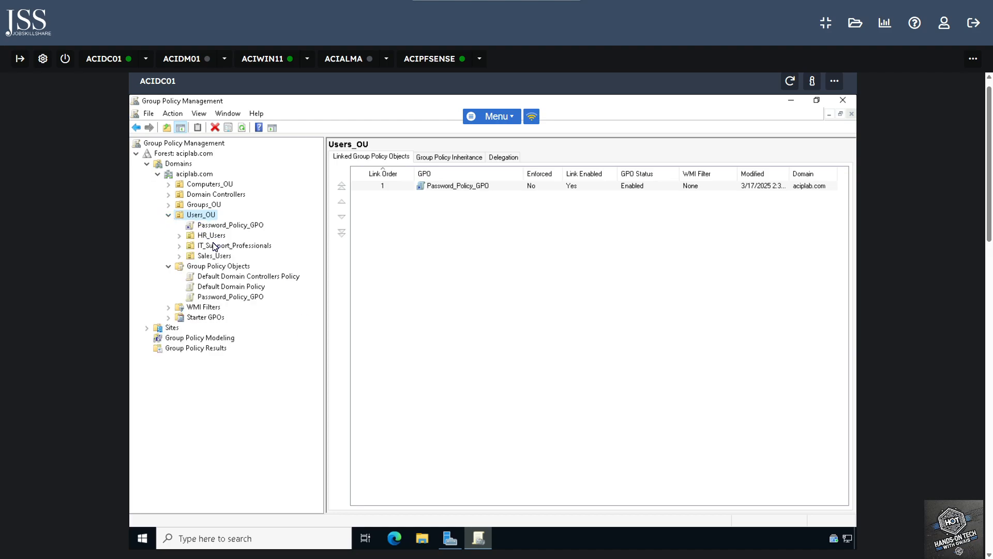
pyautogui.click(188, 237)
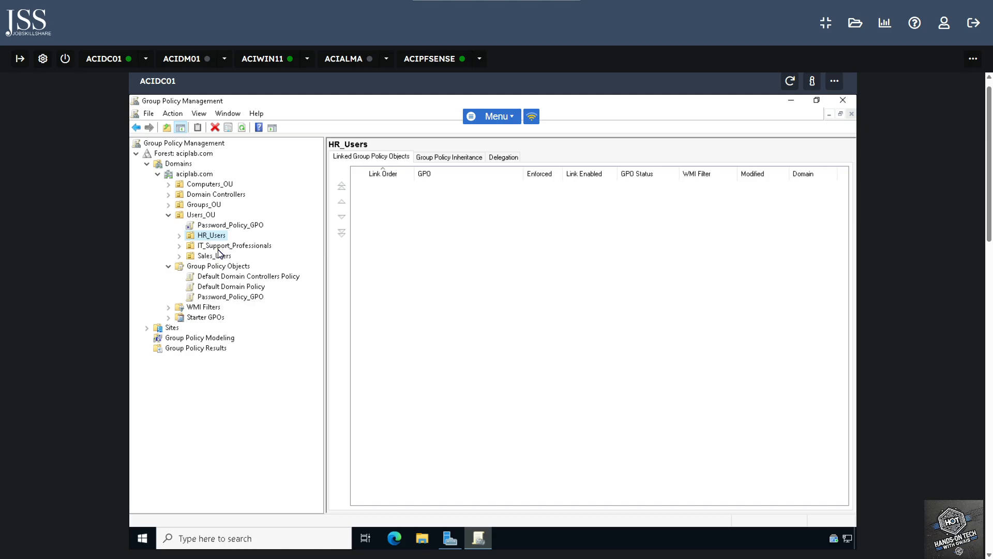
# Close Group Policy Management and launch Active Directory Users and Computers from Tools
pyautogui.click(842, 102)
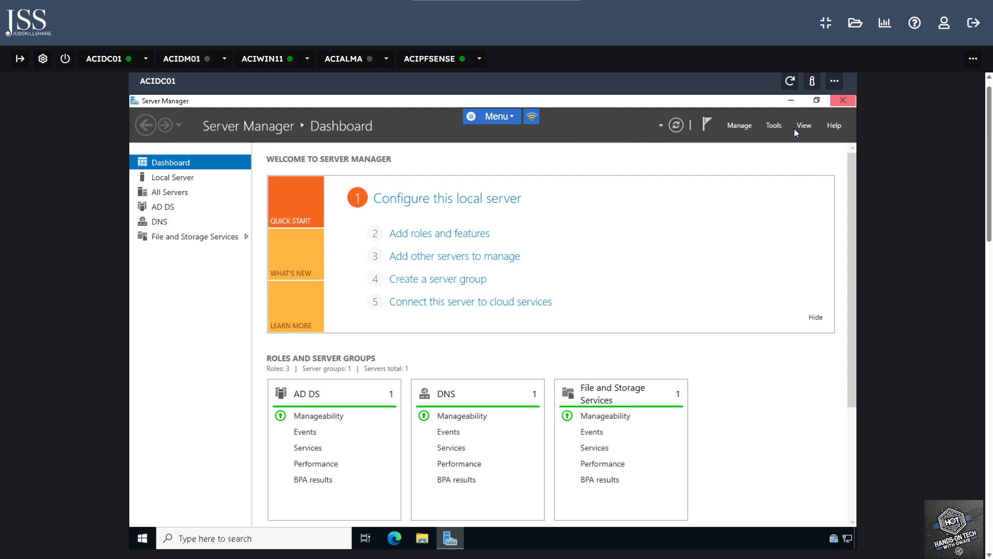
pyautogui.click(772, 125)
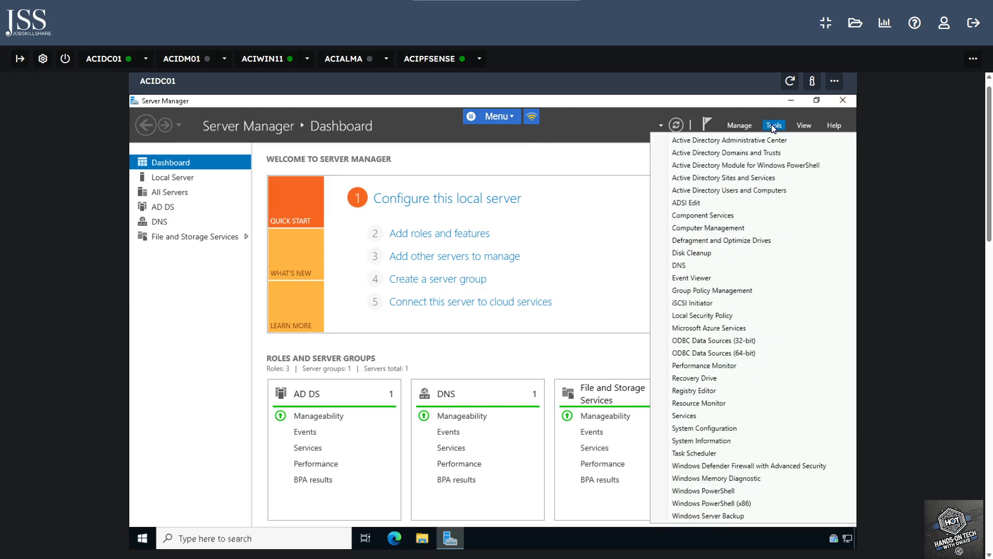
pyautogui.click(727, 191)
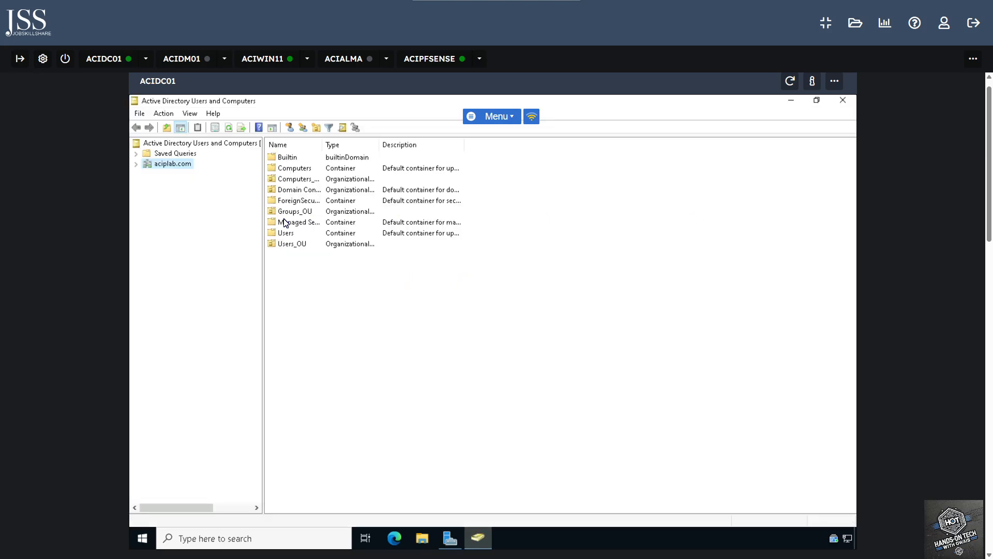
# Expand aciplab.com and browse Computers_OU (Servers, Workstations) and Groups_OU
pyautogui.click(136, 164)
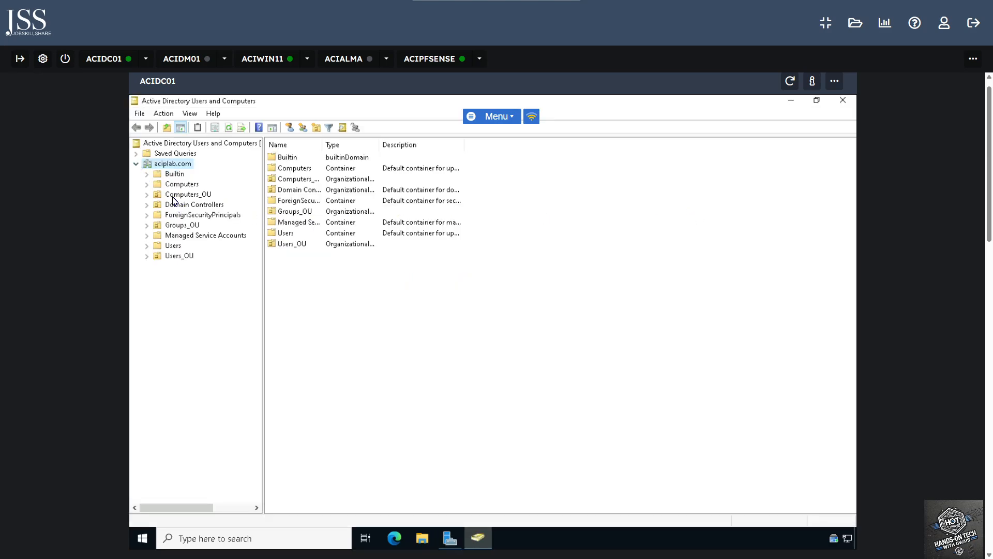
pyautogui.click(146, 195)
pyautogui.click(187, 194)
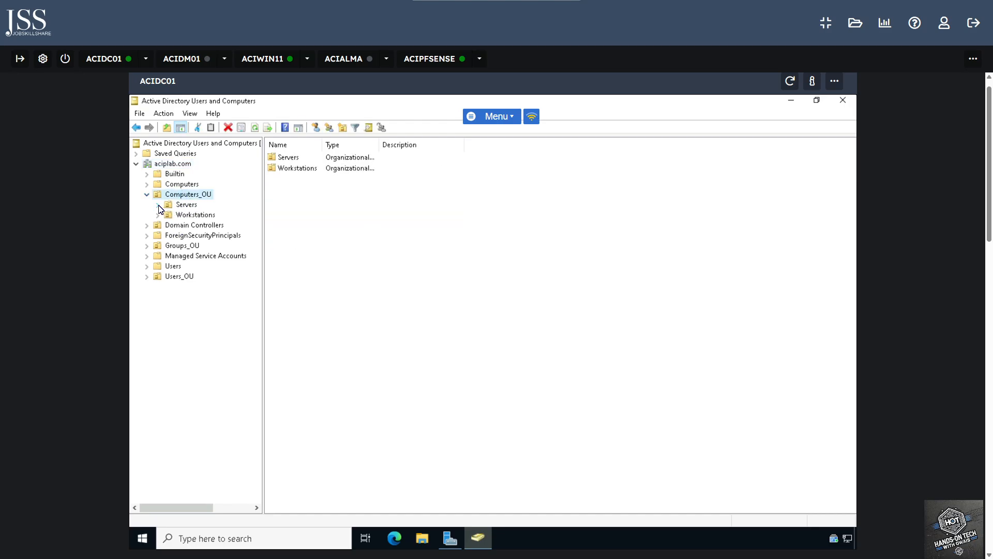
pyautogui.click(187, 206)
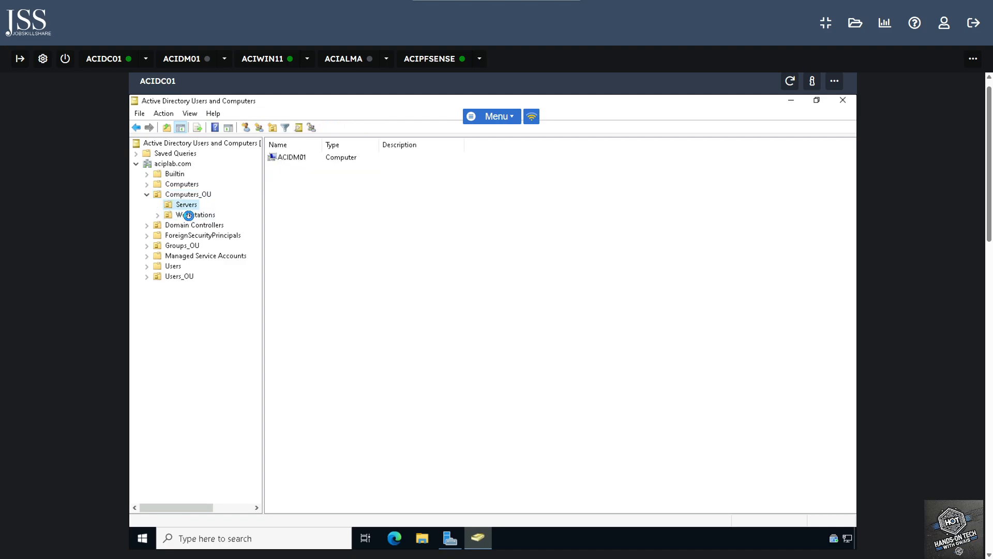
pyautogui.click(188, 215)
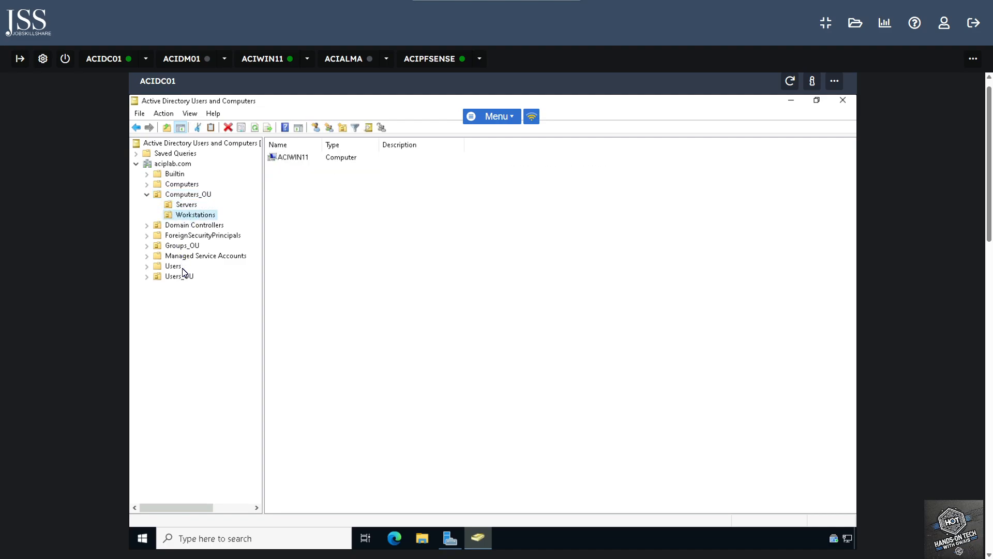
pyautogui.click(181, 246)
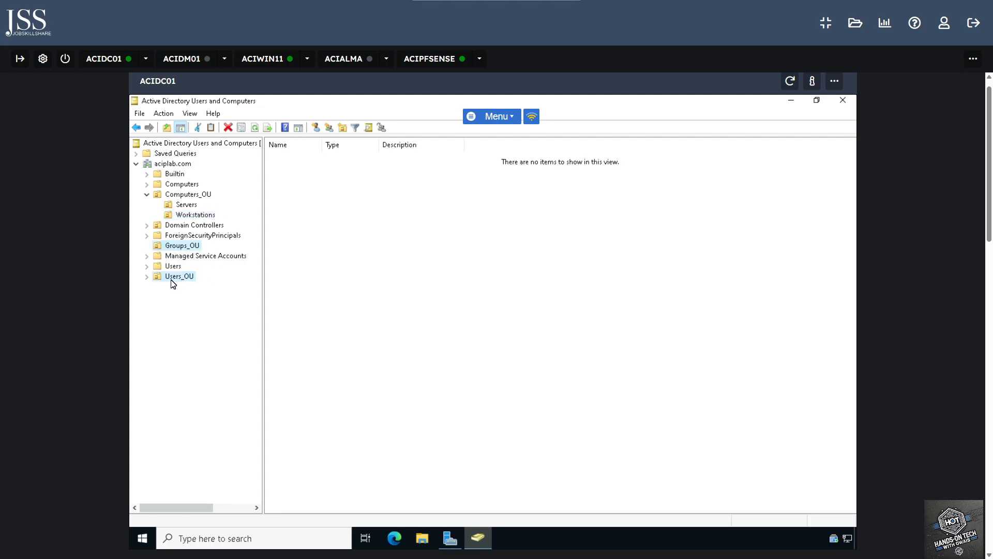
# Expand Users_OU and check HR_Users, IT_Support_Professionals and Sales_Users for existing users
pyautogui.click(175, 277)
pyautogui.click(147, 278)
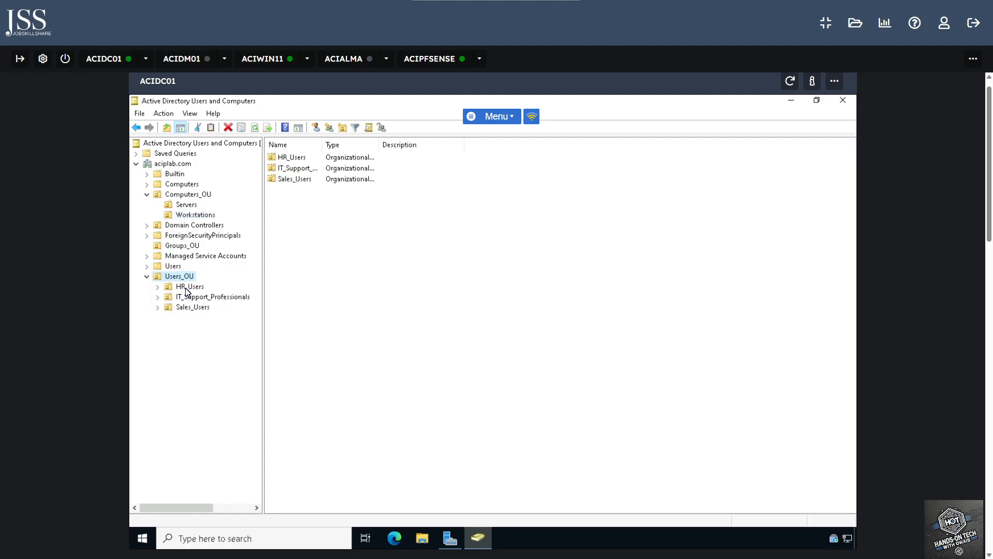
pyautogui.click(186, 288)
pyautogui.click(197, 297)
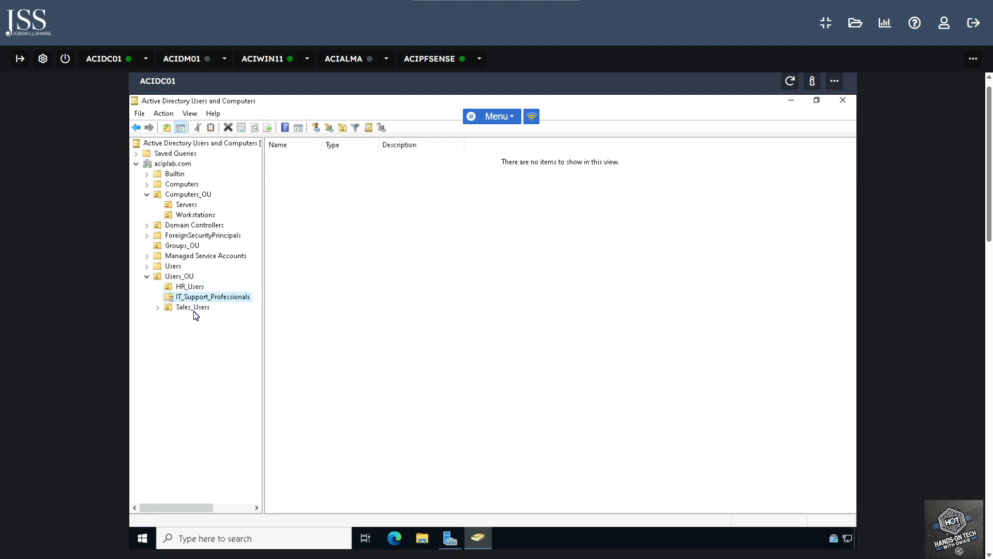
pyautogui.click(196, 307)
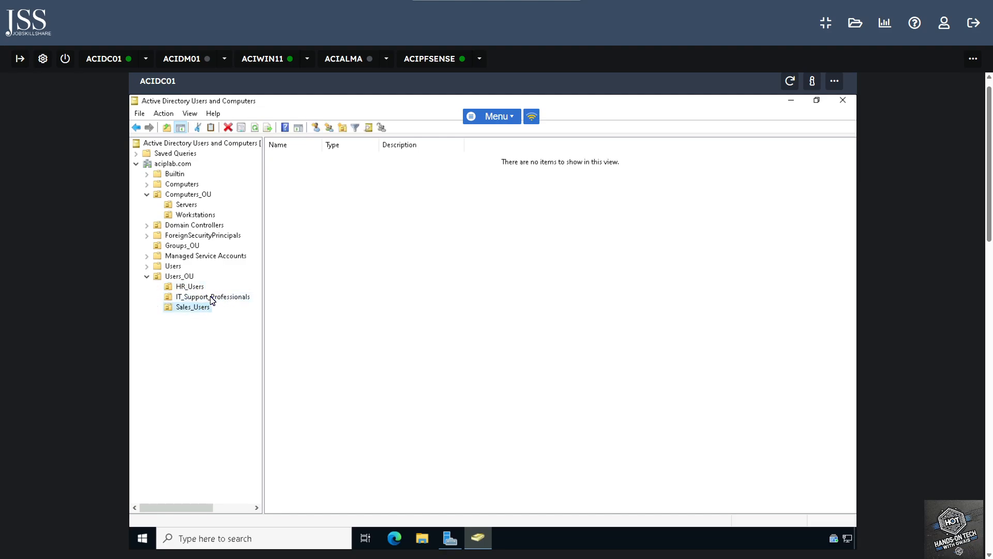
# Start a new user in IT_Support_Professionals, entering the first name, last name and logon name
pyautogui.click(212, 298)
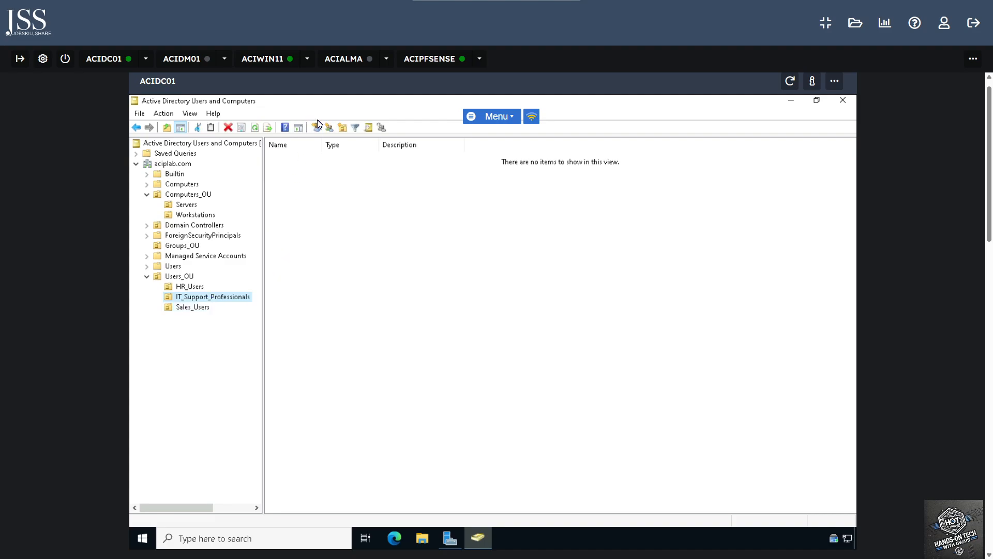
pyautogui.click(315, 127)
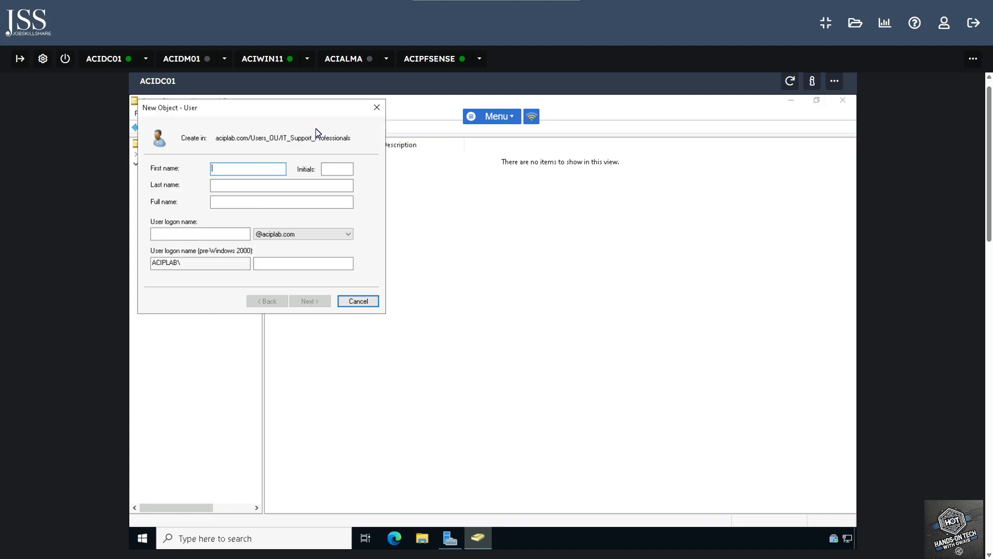
pyautogui.click(333, 182)
pyautogui.write('Ra')
pyautogui.press('Tab')
pyautogui.press('Tab')
pyautogui.write('A')
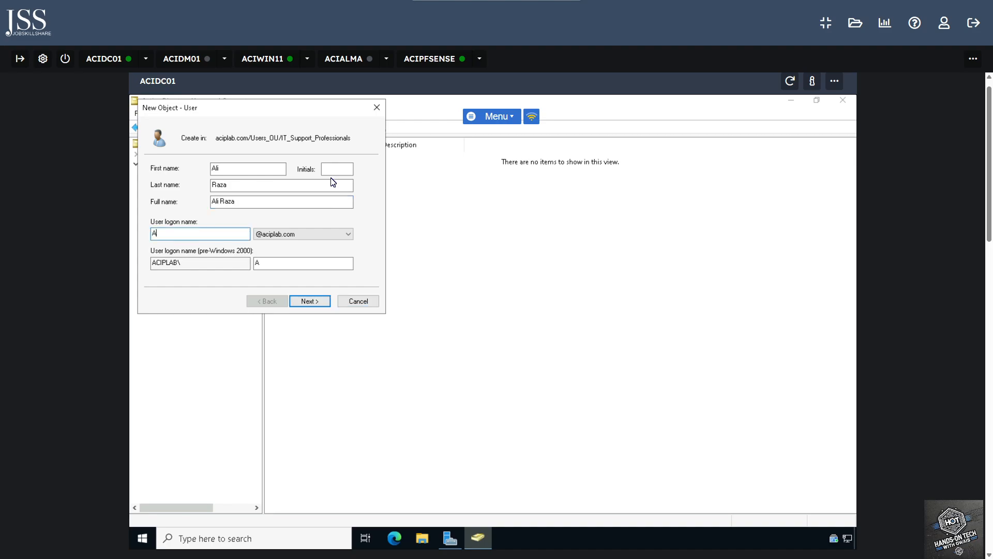
pyautogui.write('raza')
pyautogui.press('BackSpace')
pyautogui.press('BackSpace')
pyautogui.press('BackSpace')
pyautogui.write('raza')
pyautogui.press('Return')
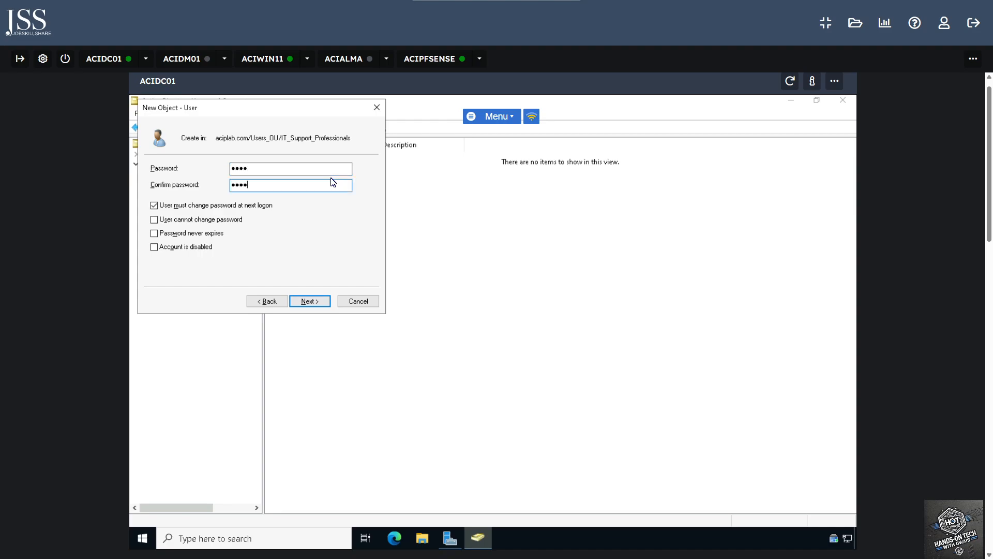
# Attempt to finish the new user; the password policy rejects the short password
pyautogui.click(314, 304)
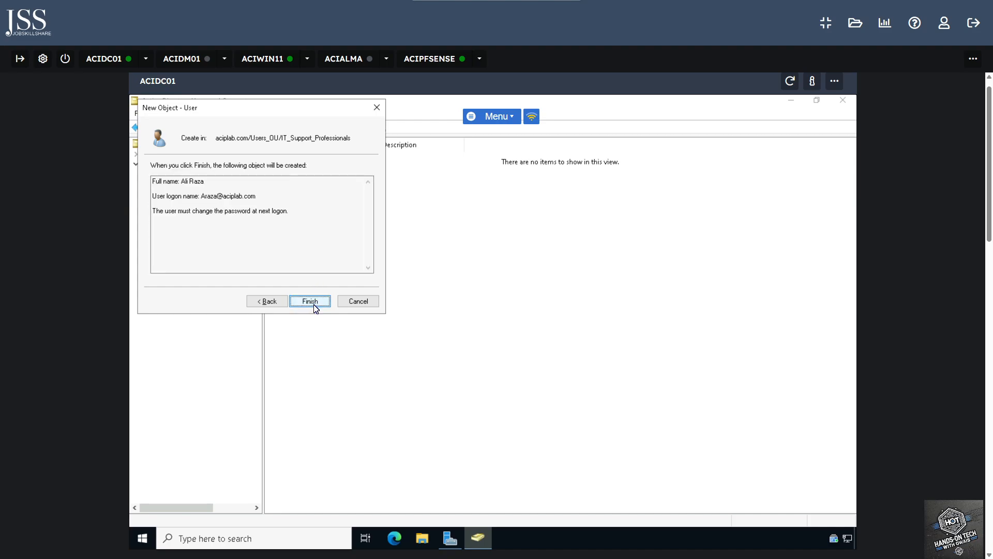
pyautogui.click(312, 302)
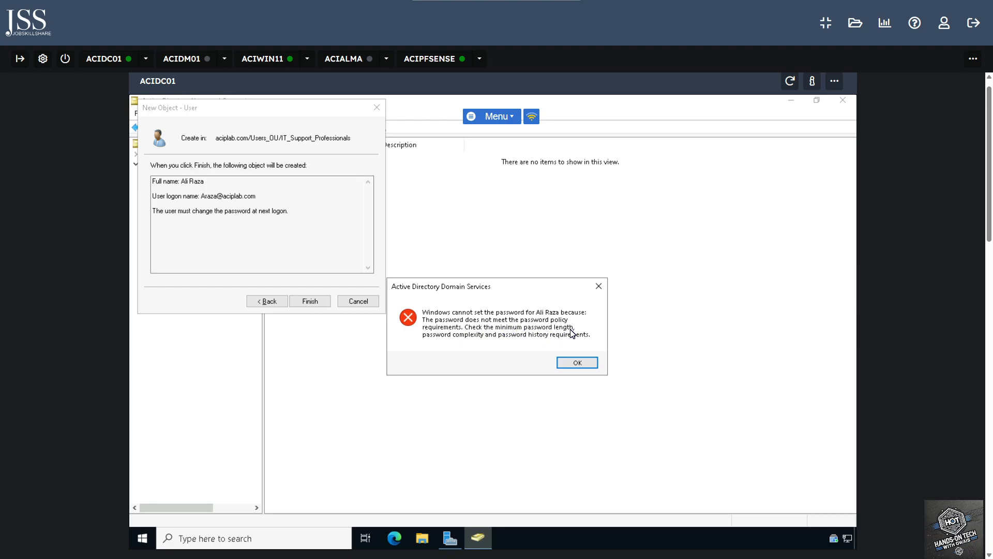
pyautogui.click(585, 363)
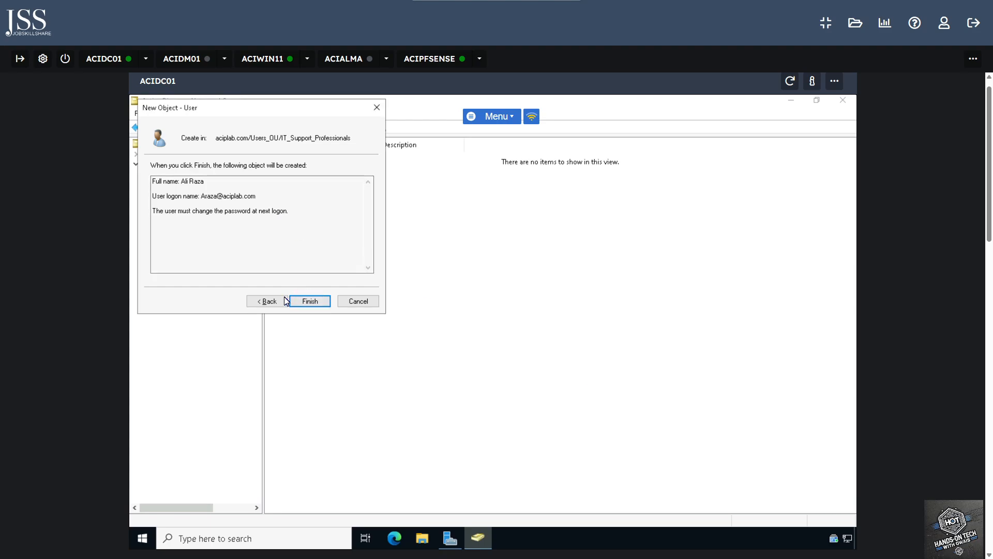
# Retry with another short password, which the policy rejects again
pyautogui.press('Return')
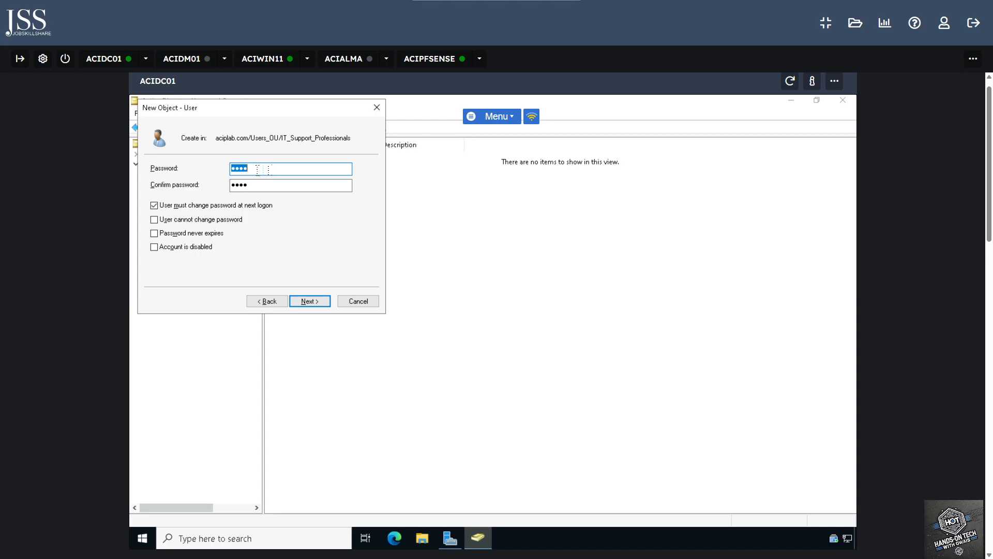
pyautogui.press('Tab')
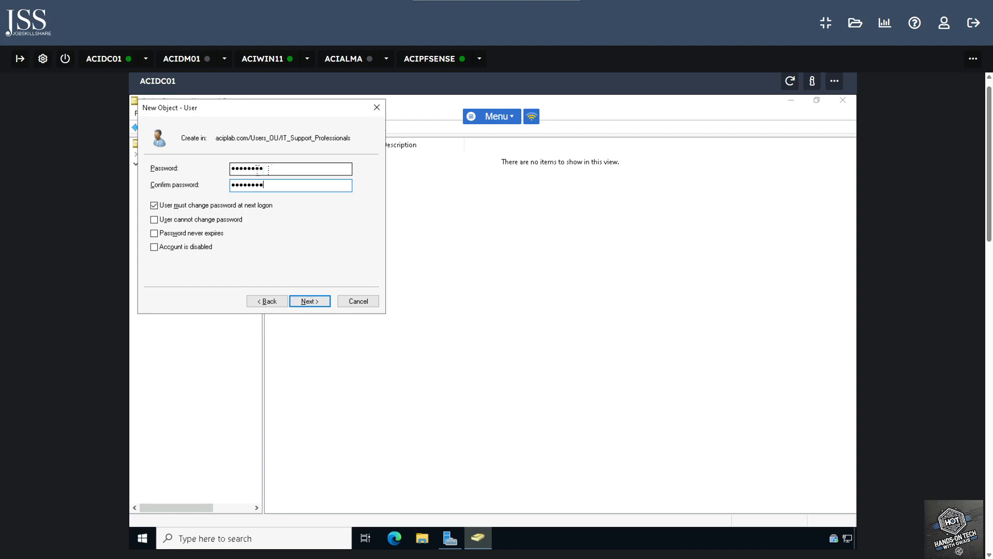
pyautogui.press('Return')
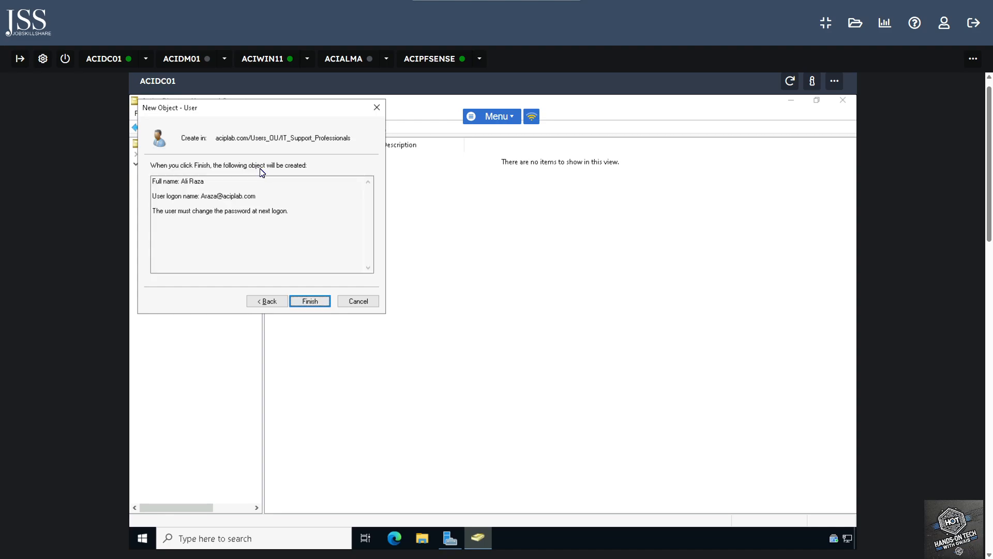
pyautogui.press('Return')
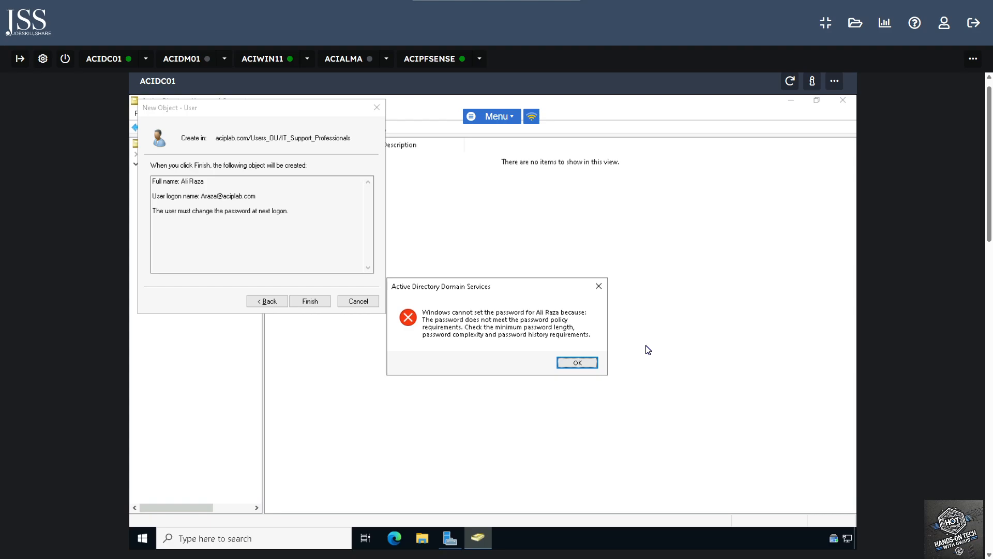
pyautogui.click(579, 362)
# Replace the password with a compliant 8-character one in both fields and finish creating the user
pyautogui.click(265, 300)
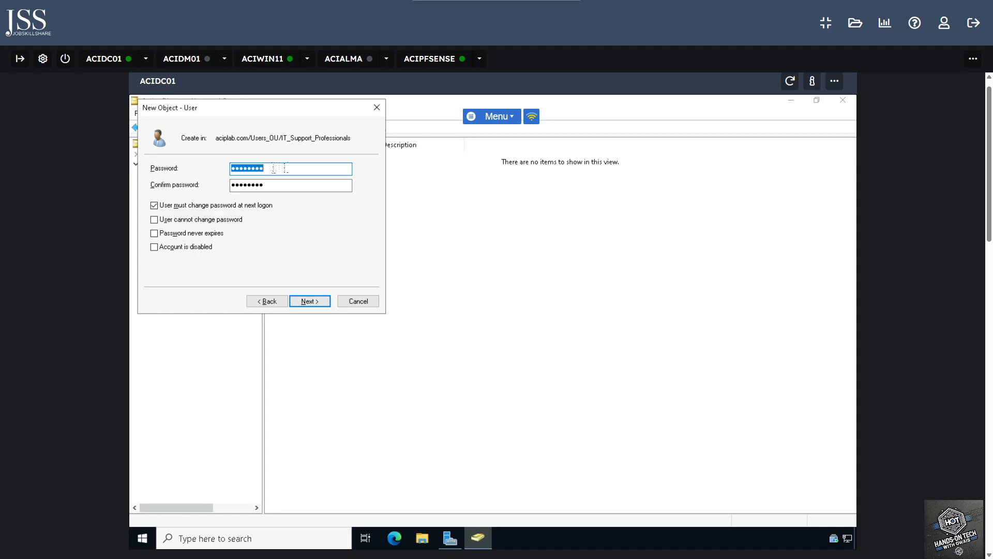
pyautogui.click(275, 168)
pyautogui.doubleClick(277, 168)
pyautogui.write('••••••••')
pyautogui.press('Tab')
pyautogui.write('••••')
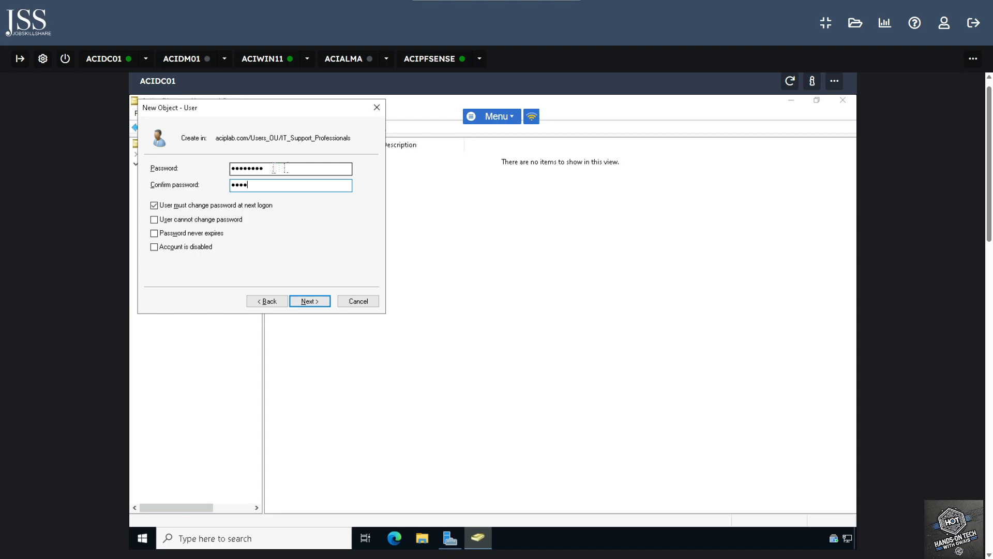
pyautogui.write('••••')
pyautogui.moveTo(240, 168); pyautogui.dragTo(270, 169)
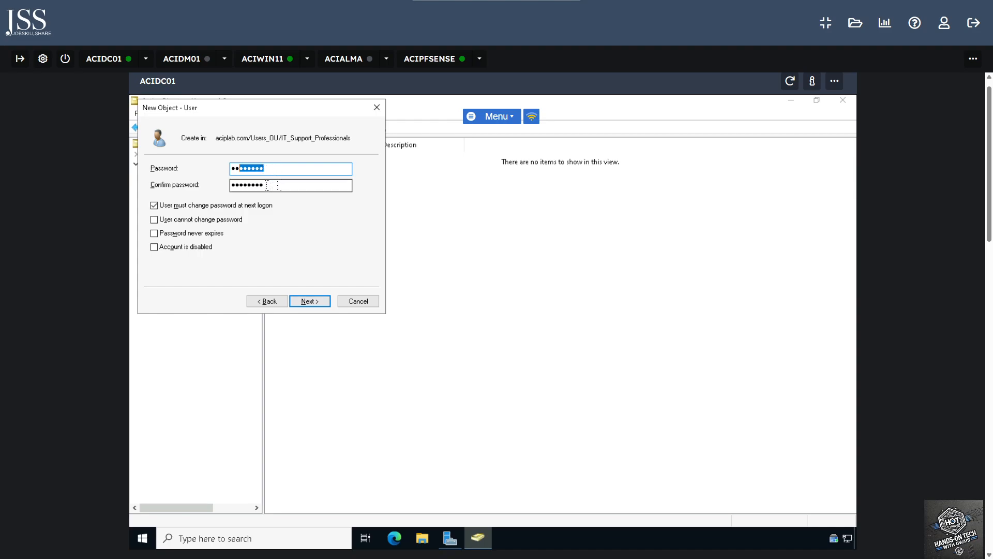
pyautogui.click(268, 185)
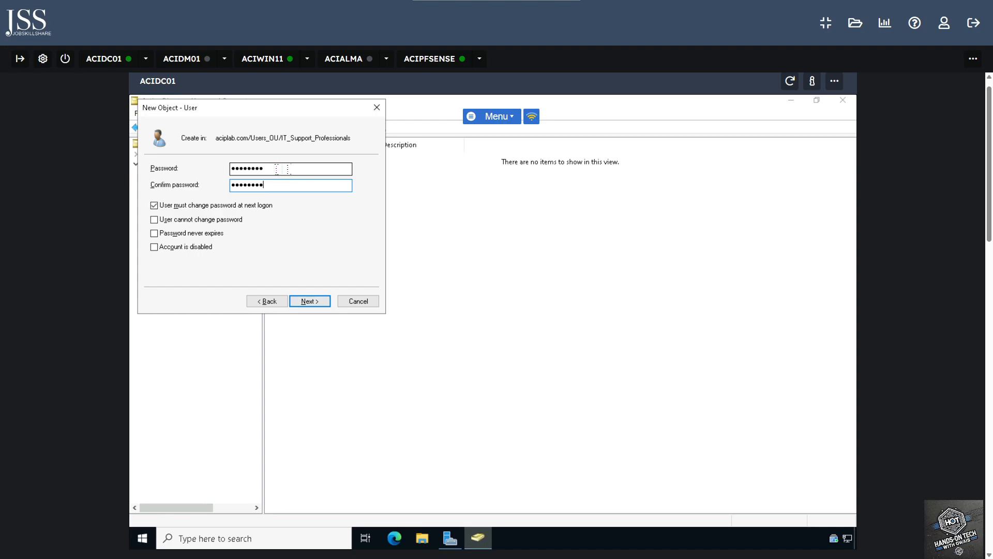
pyautogui.click(276, 170)
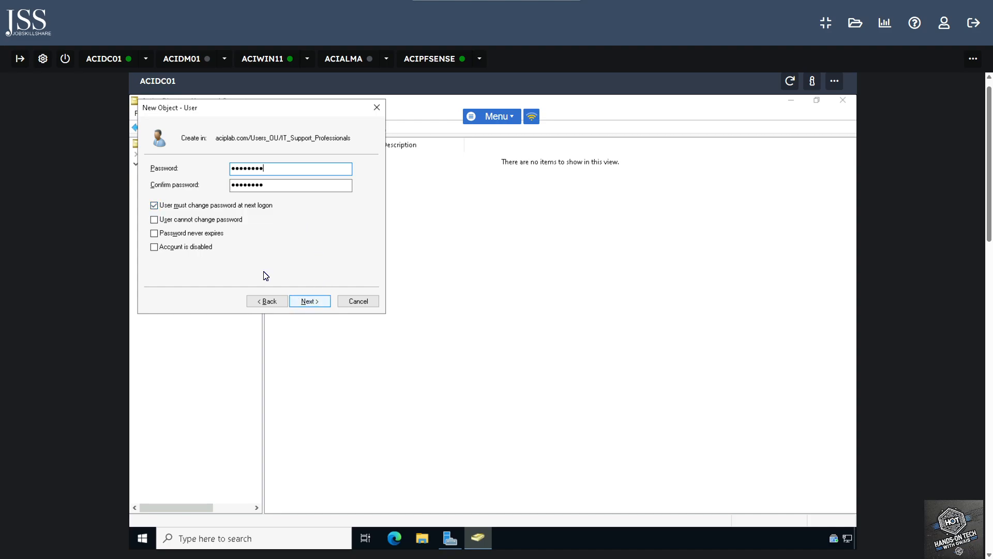
pyautogui.click(304, 305)
pyautogui.click(306, 302)
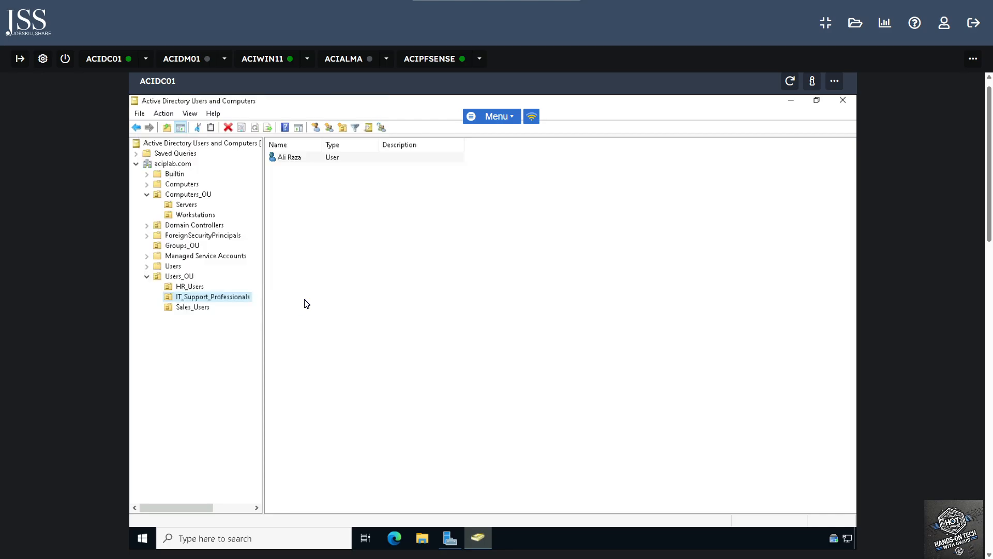
pyautogui.click(306, 178)
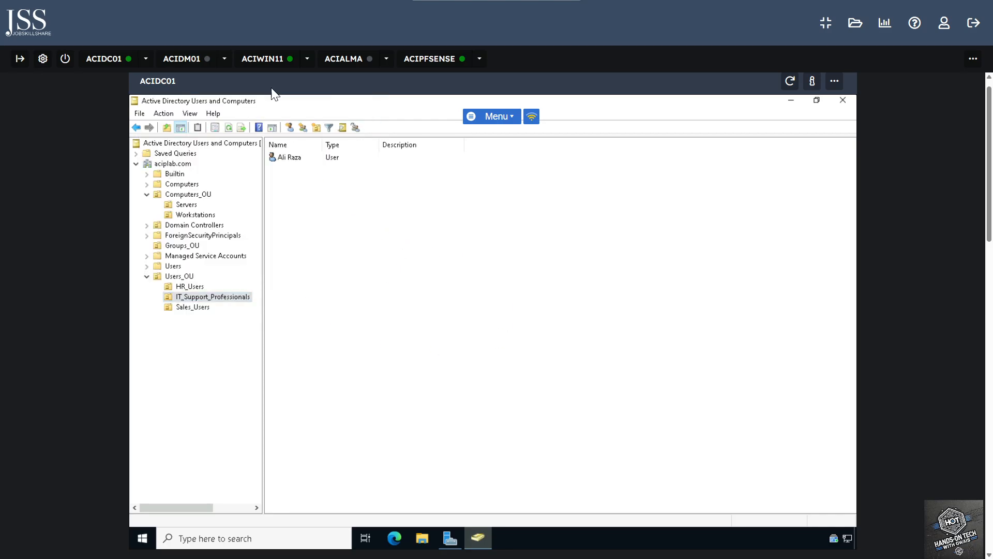
# Switch to ACIWIN11 and dismiss the lock screen to reach sign-in
pyautogui.click(272, 60)
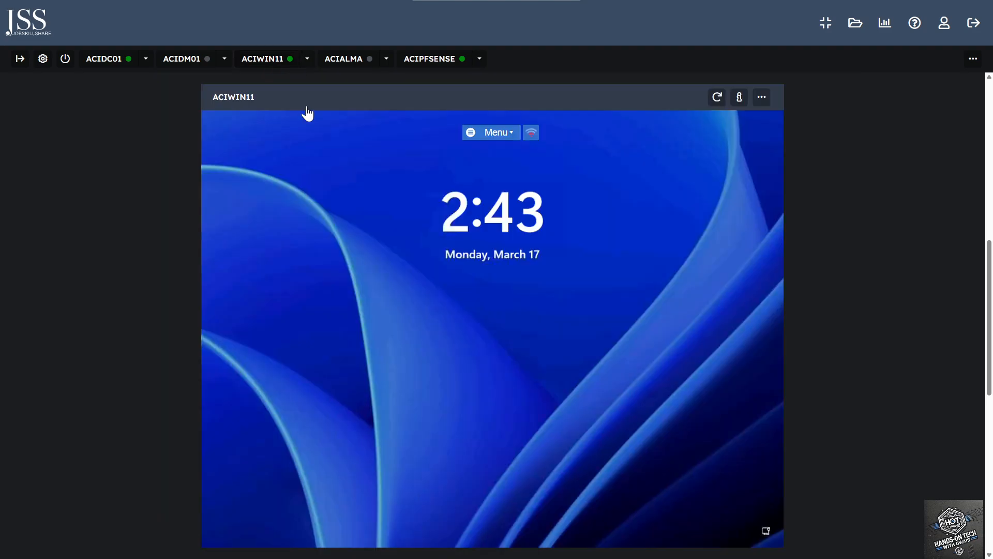
pyautogui.click(761, 98)
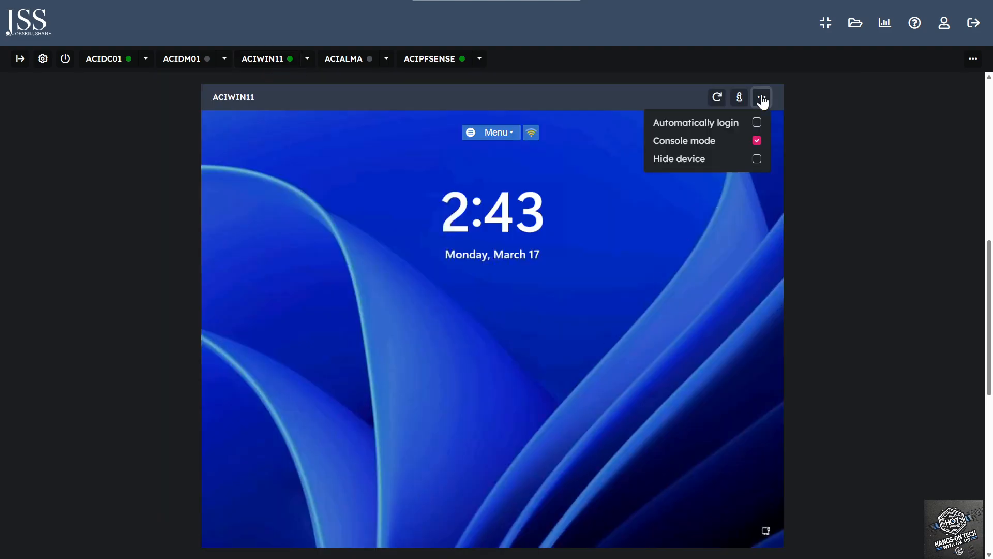
pyautogui.click(436, 341)
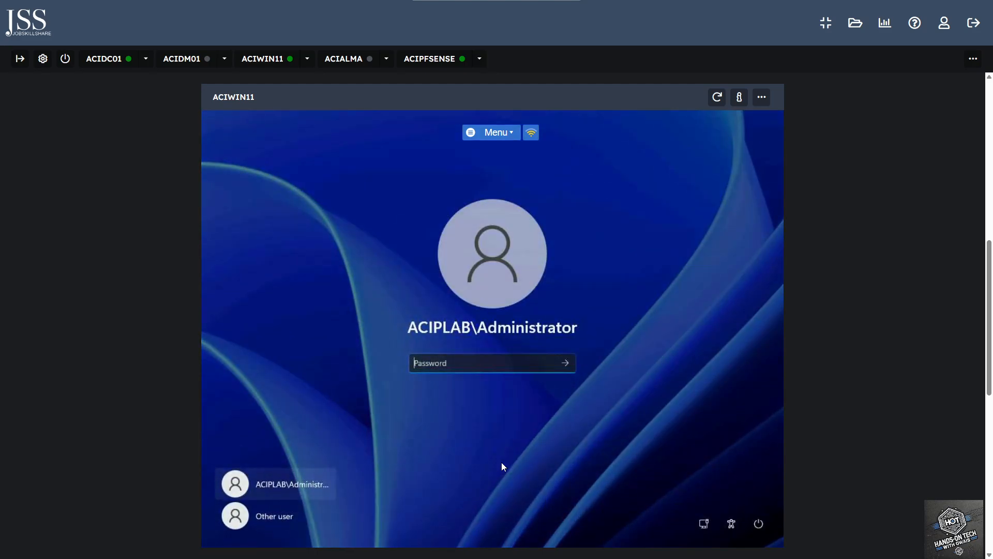
# Sign in as Other user with the new domain user's logon name and password
pyautogui.click(283, 520)
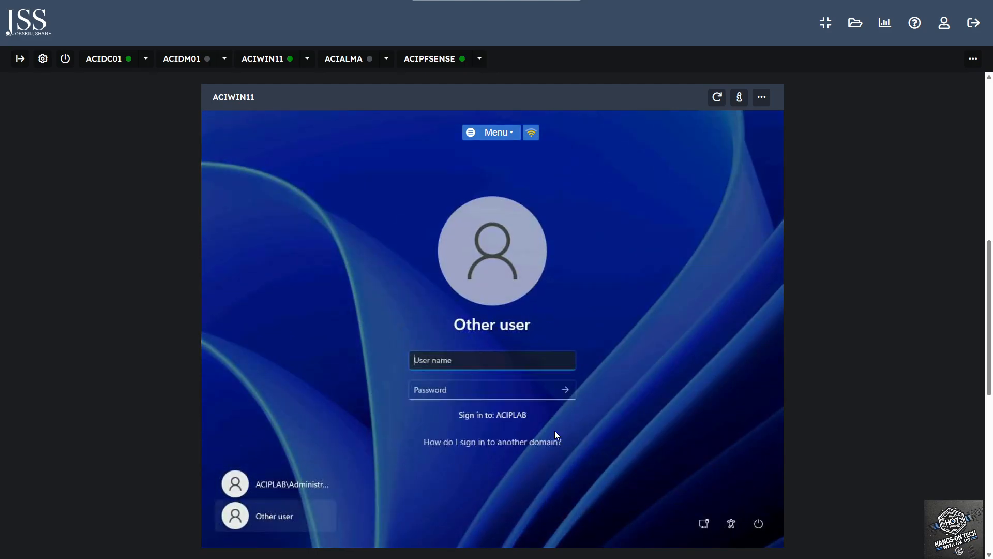
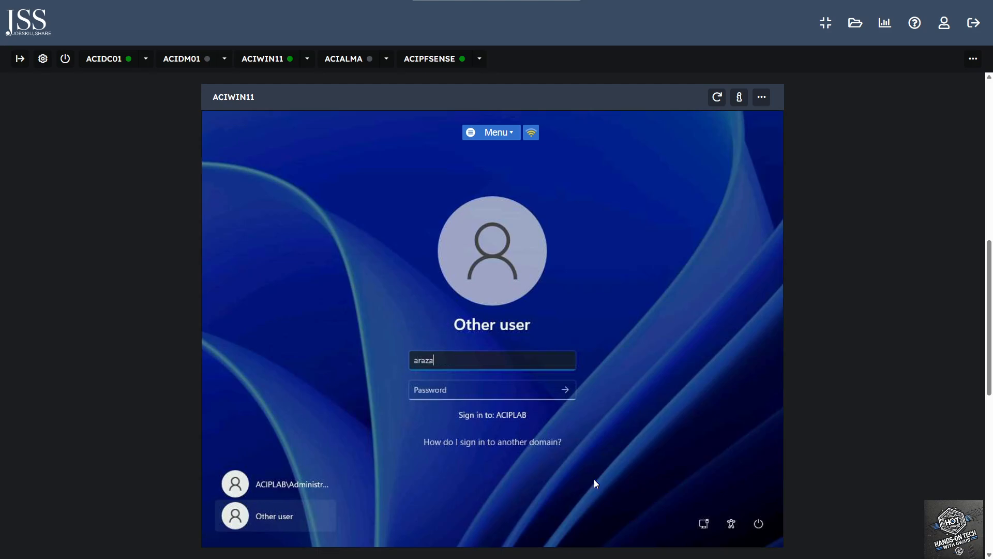
pyautogui.press('Tab')
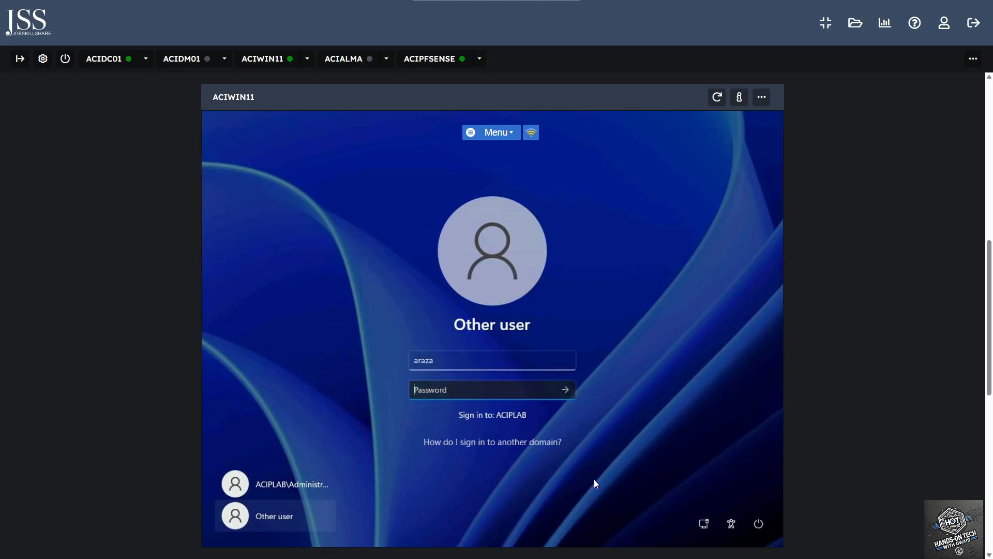
pyautogui.write('*******d')
pyautogui.click(546, 390)
pyautogui.click(566, 390)
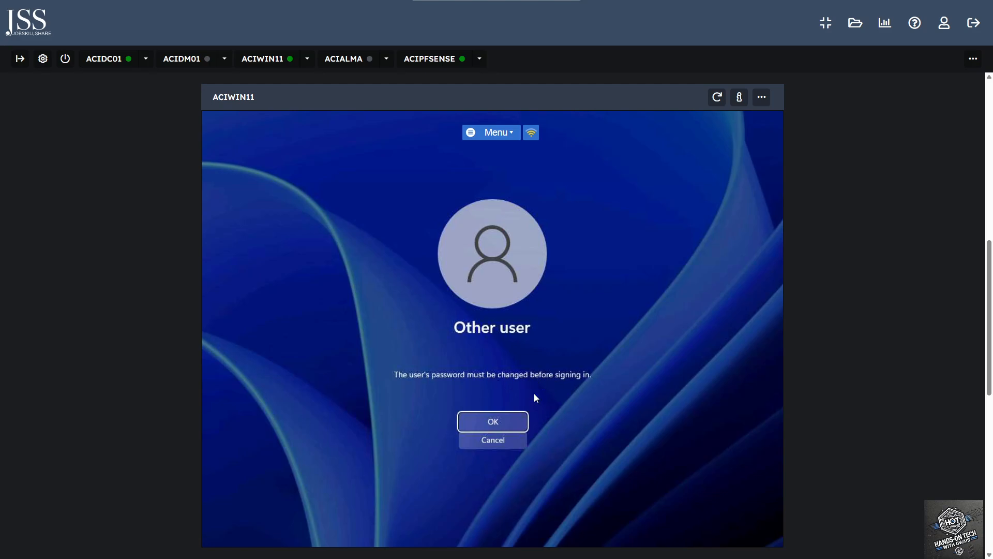
# Try changing the password to a 5-character one, which fails the complexity requirements
pyautogui.click(494, 421)
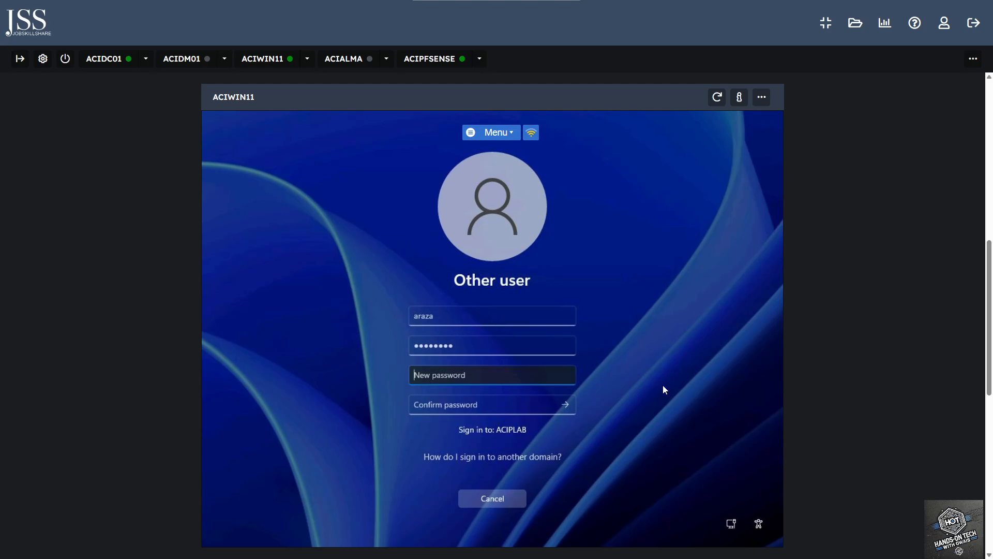
pyautogui.write('•••••')
pyautogui.moveTo(566, 379); pyautogui.dragTo(566, 379)
pyautogui.click(488, 404)
pyautogui.write('•••••')
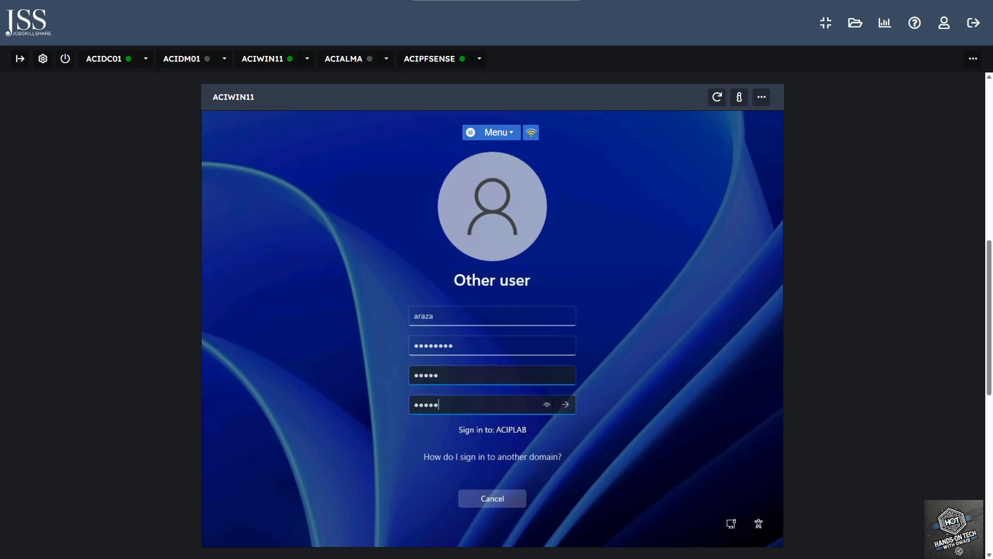
pyautogui.click(549, 405)
pyautogui.click(565, 404)
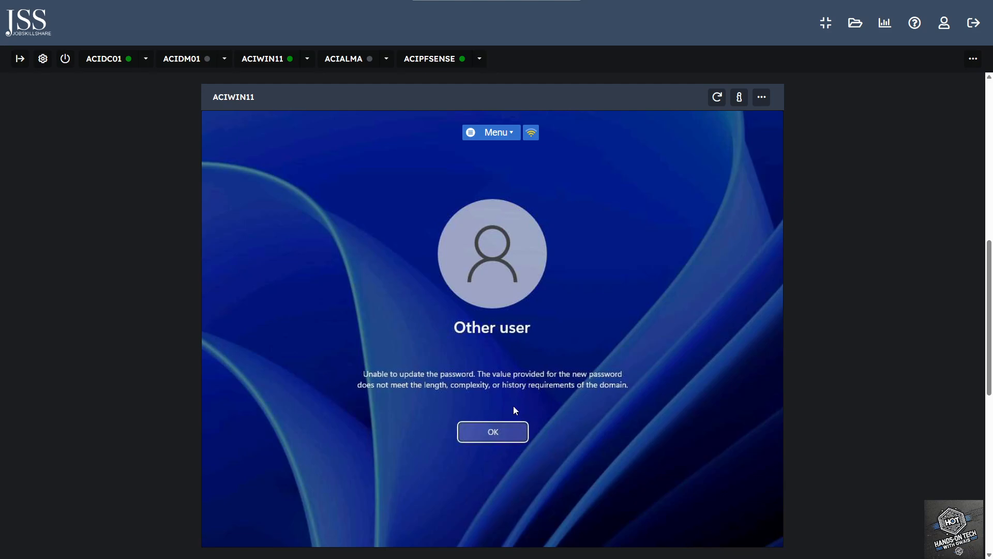
pyautogui.click(497, 433)
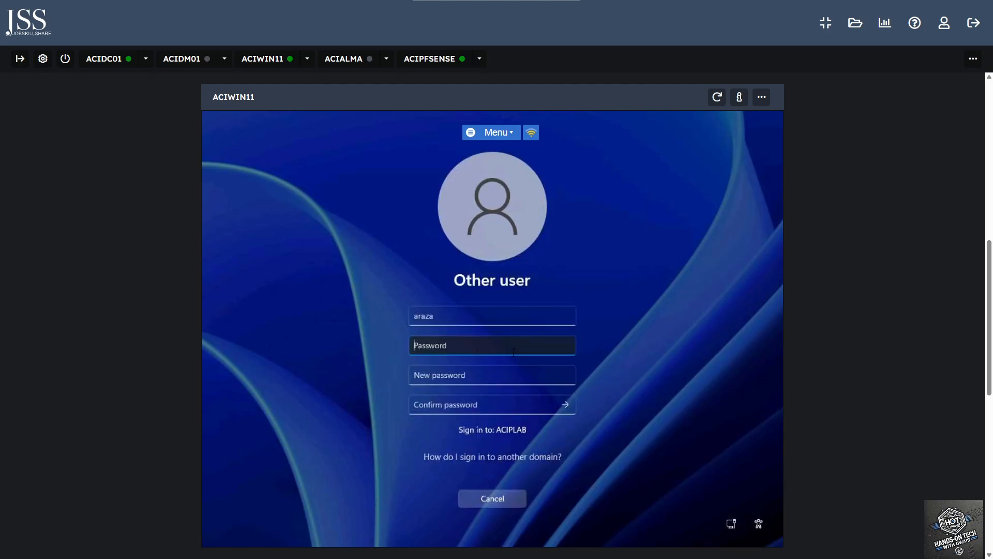
# Change the password to a stronger one meeting the requirements and continue signing in
pyautogui.write('••••••••')
pyautogui.press('Tab')
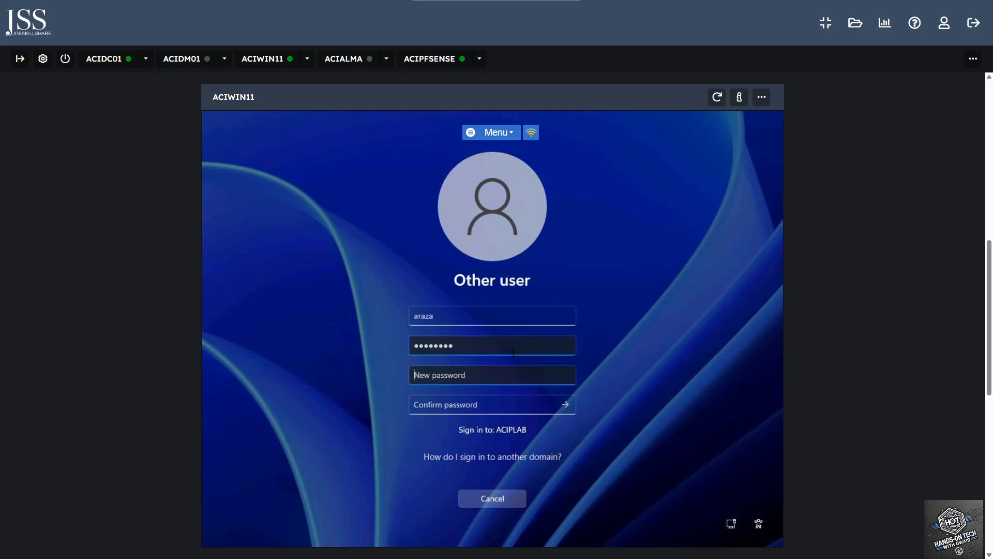
pyautogui.write('•••••••')
pyautogui.click(567, 376)
pyautogui.click(464, 408)
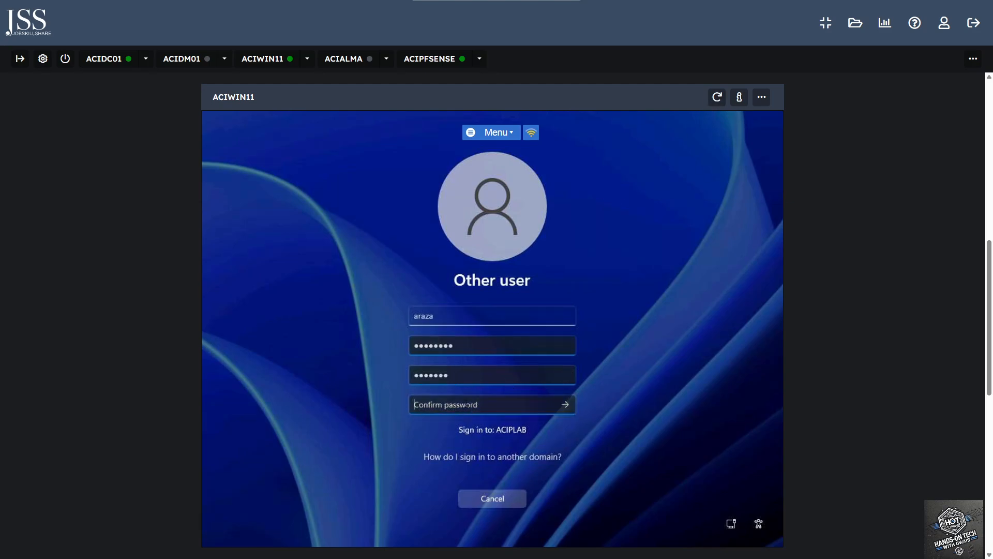
pyautogui.click(547, 405)
pyautogui.click(569, 406)
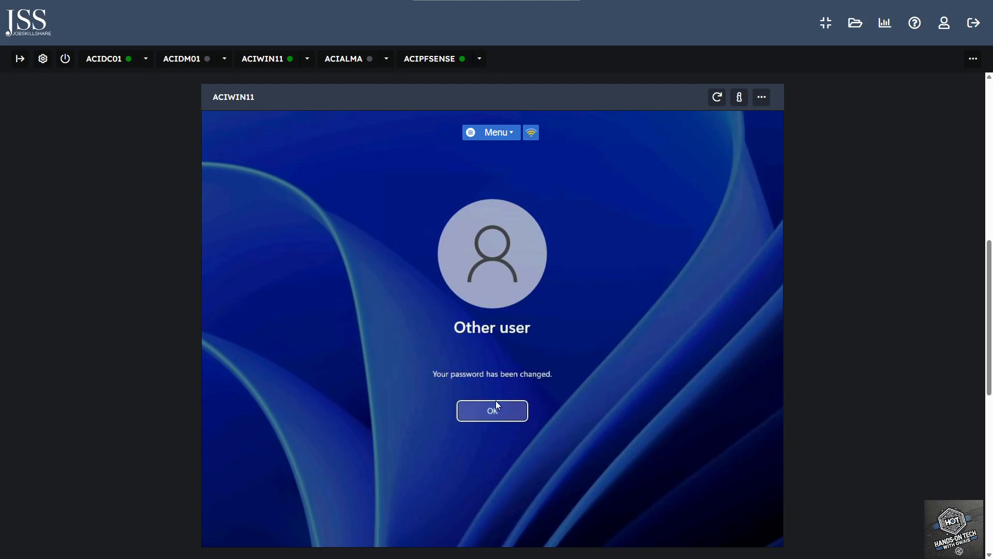
pyautogui.click(495, 406)
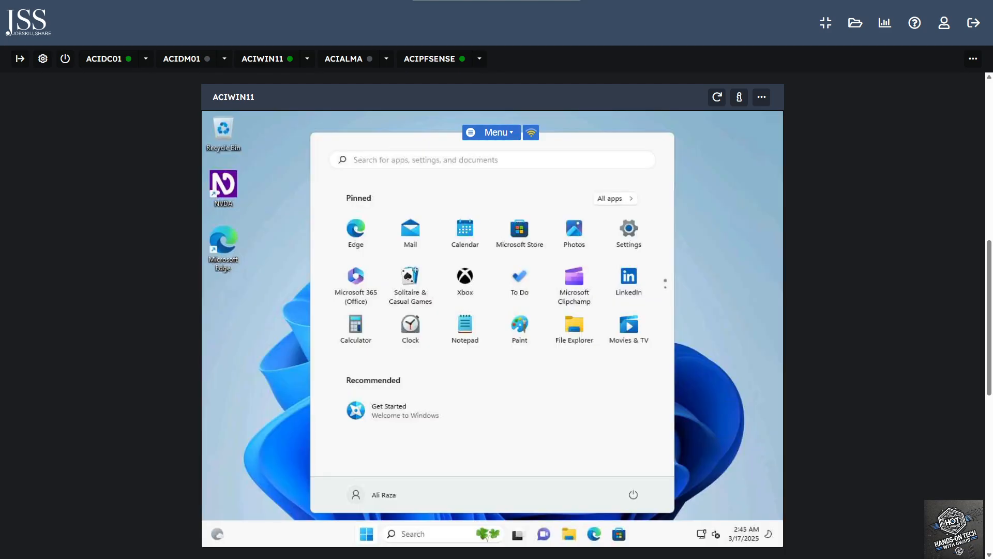
# Close the Start menu and open Command Prompt by searching for cmd
pyautogui.click(430, 159)
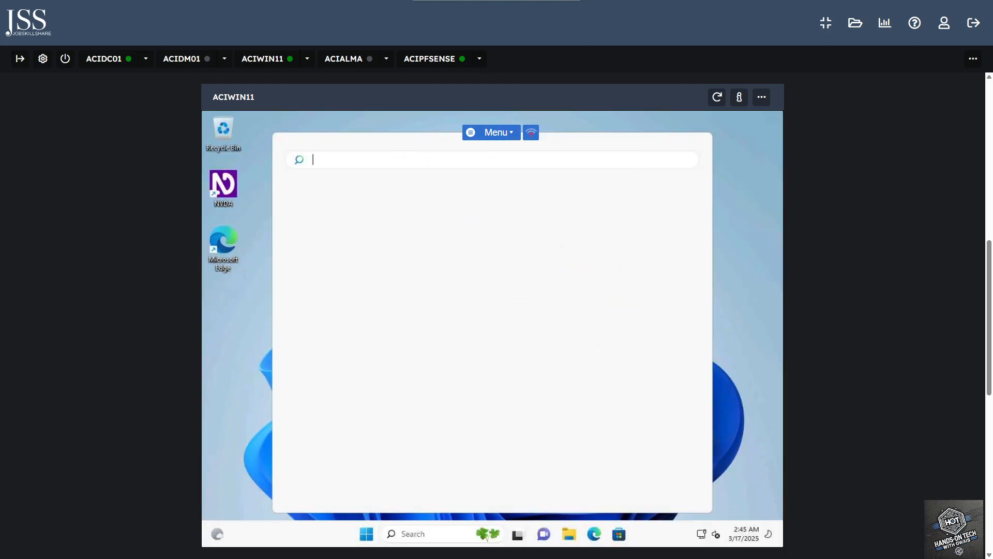
pyautogui.click(752, 244)
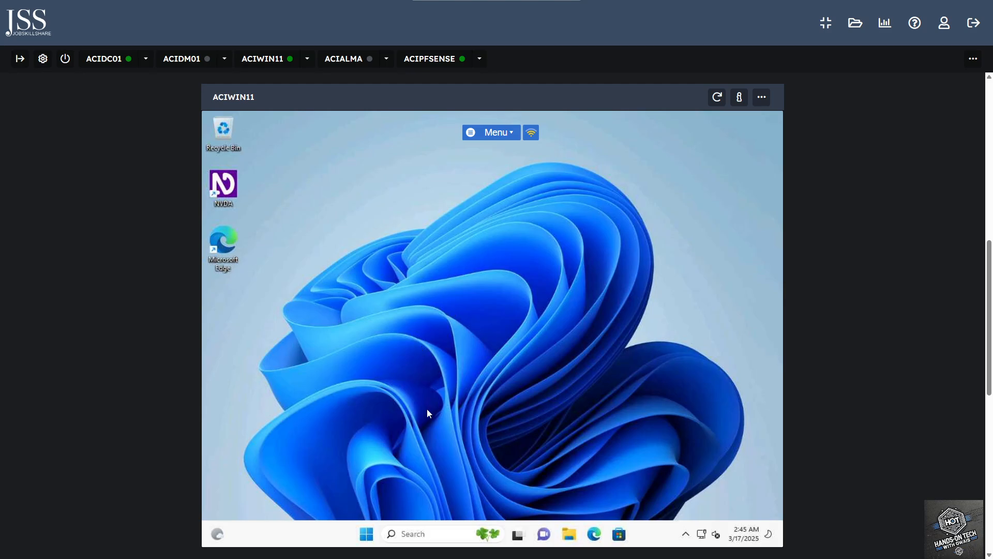
pyautogui.click(436, 534)
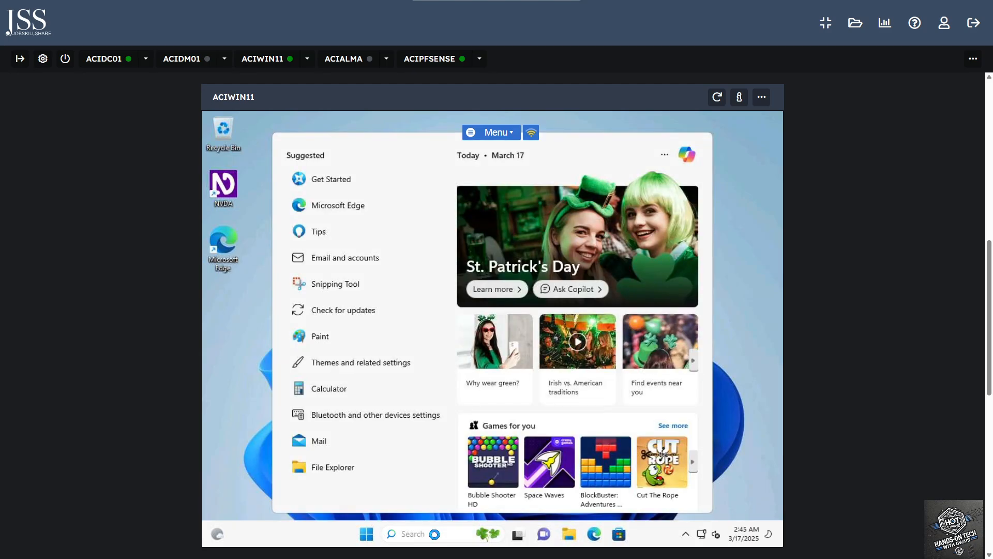
pyautogui.write('cmd')
pyautogui.press('Return')
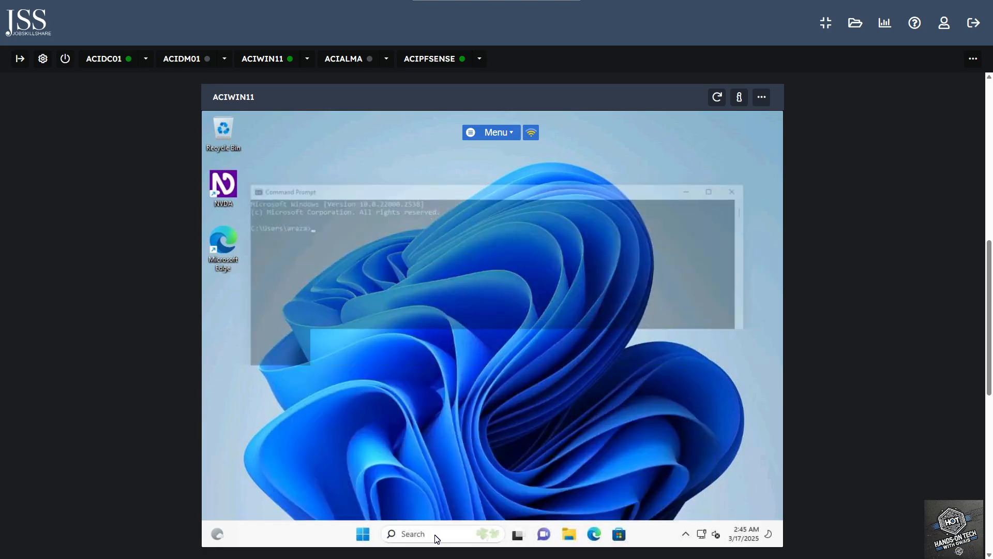
# Run gpupdate /force until both policy updates complete, then close Command Prompt
pyautogui.write('gpupdate /force')
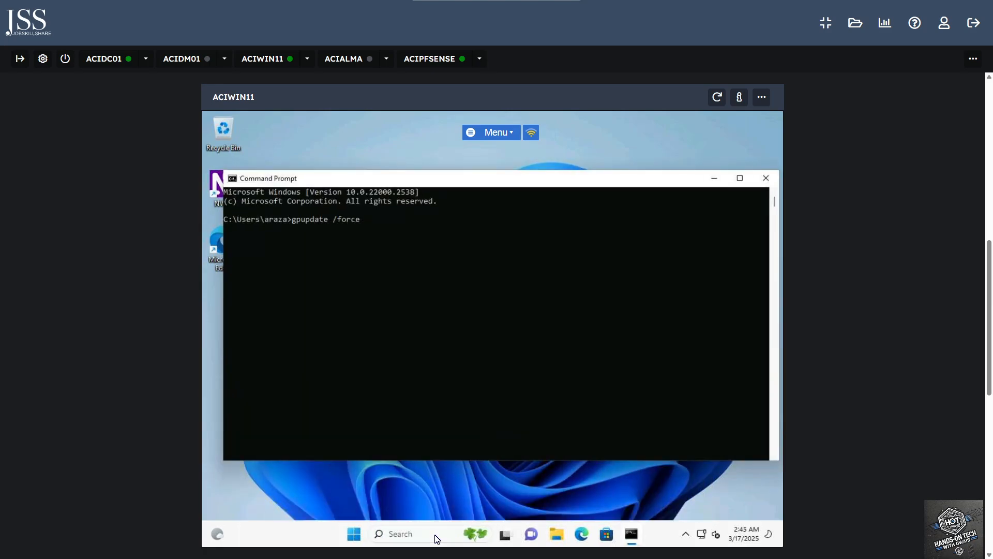
pyautogui.press('Return')
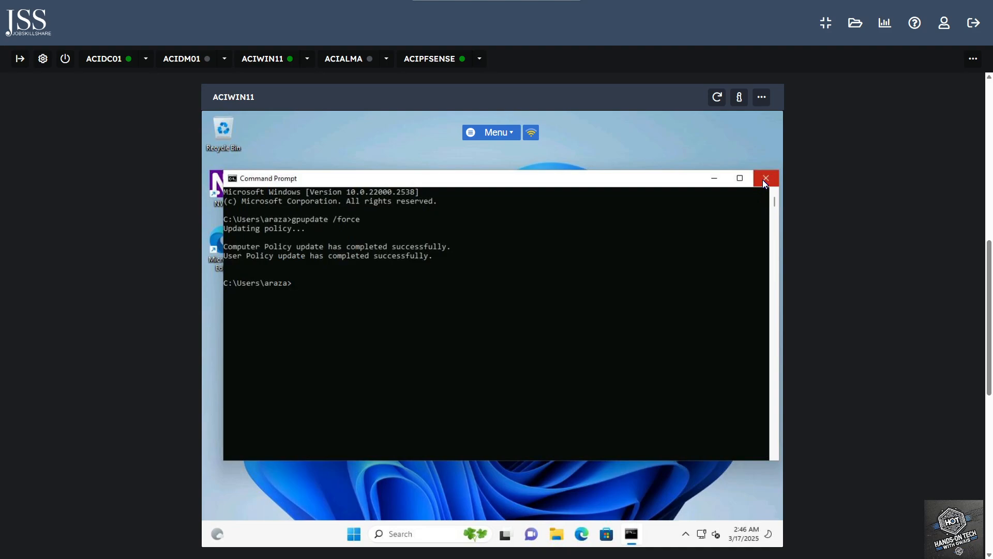
pyautogui.click(506, 303)
pyautogui.click(766, 179)
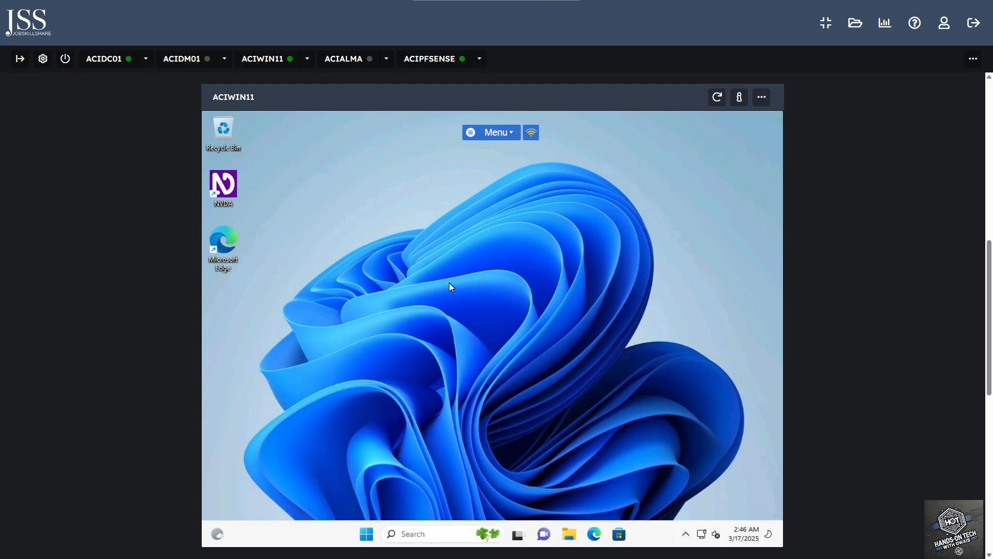
# Return to the ACIDC01 session and close Active Directory Users and Computers
pyautogui.click(101, 61)
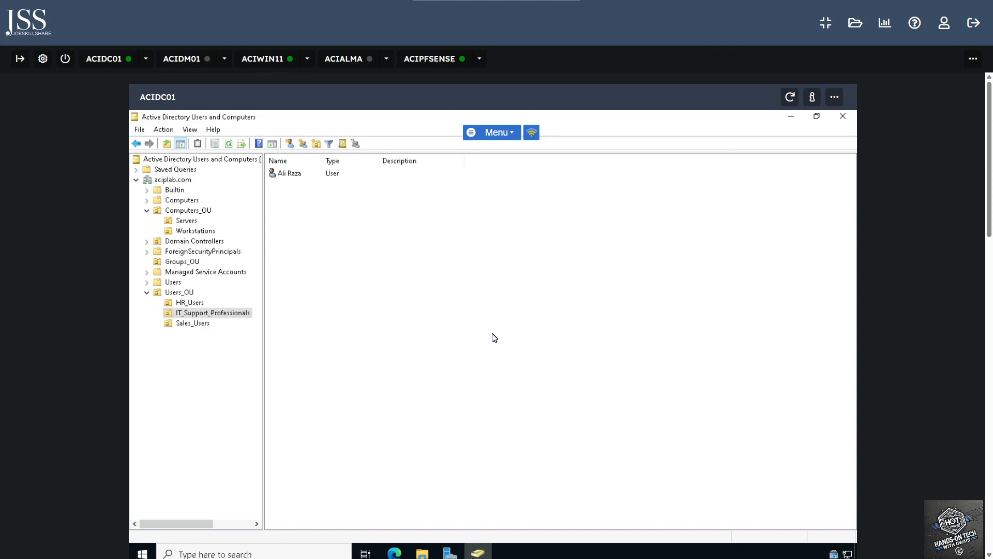
pyautogui.click(844, 116)
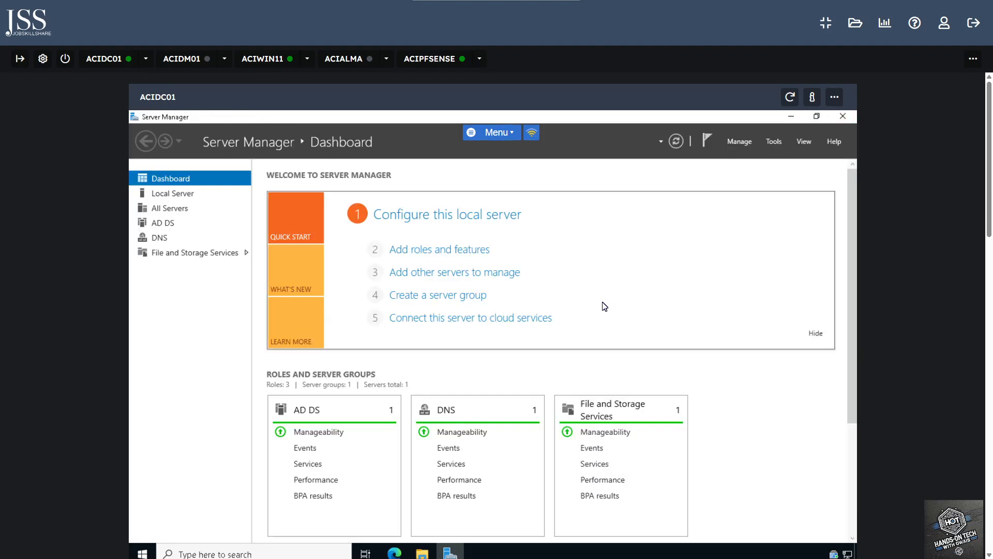